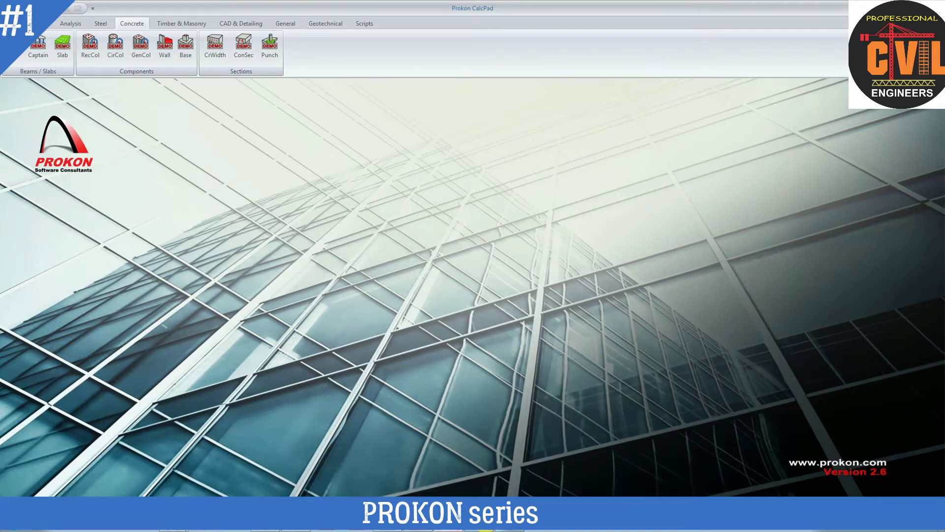
# - Switch to AutoCAD and examine beam B3 and its position on the first floor plan
pyautogui.click(416, 530)
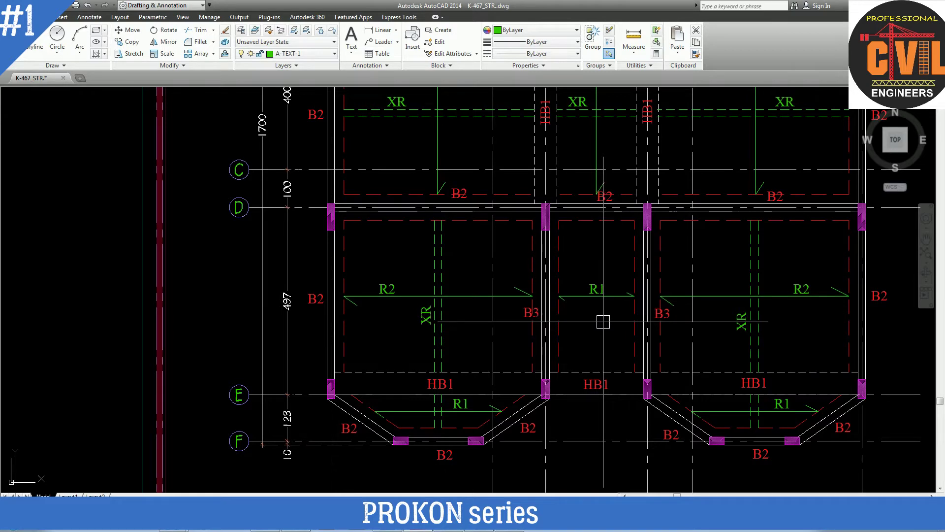
pyautogui.scroll(-2, 552, 286)
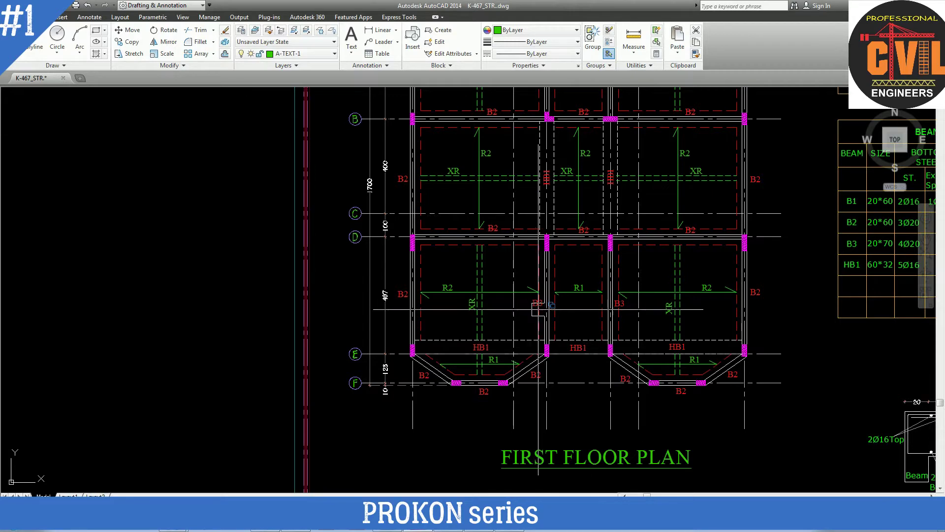
pyautogui.scroll(2, 538, 307)
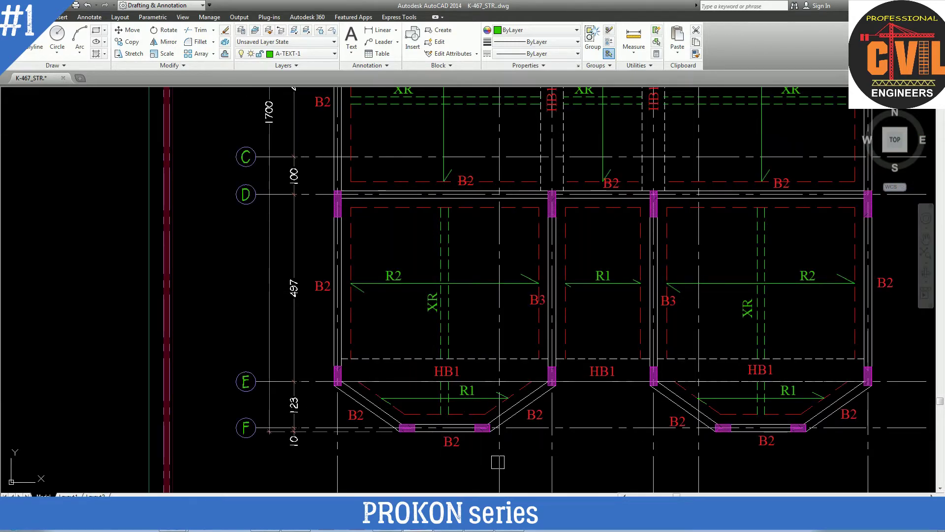
# - Switch to Prokon and start the concrete continuous beam design module, accepting the demo mode notice
pyautogui.click(461, 530)
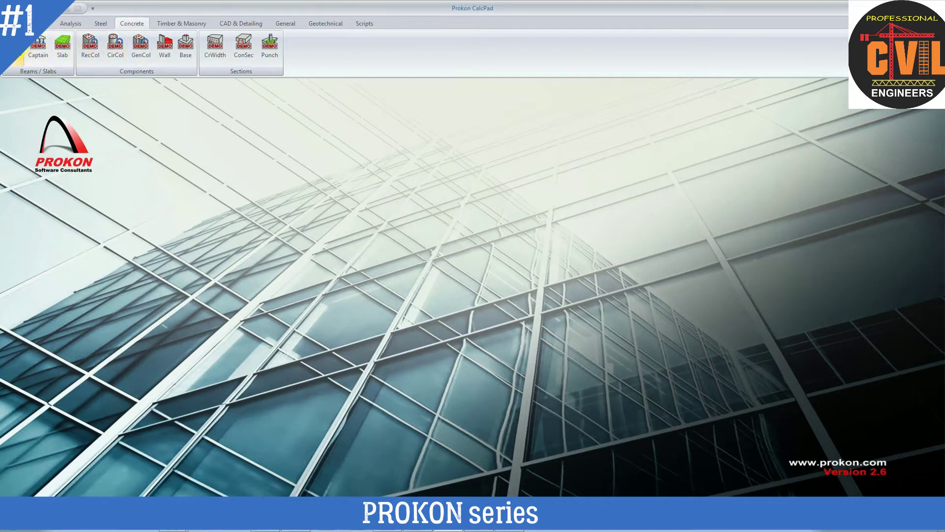
pyautogui.click(19, 56)
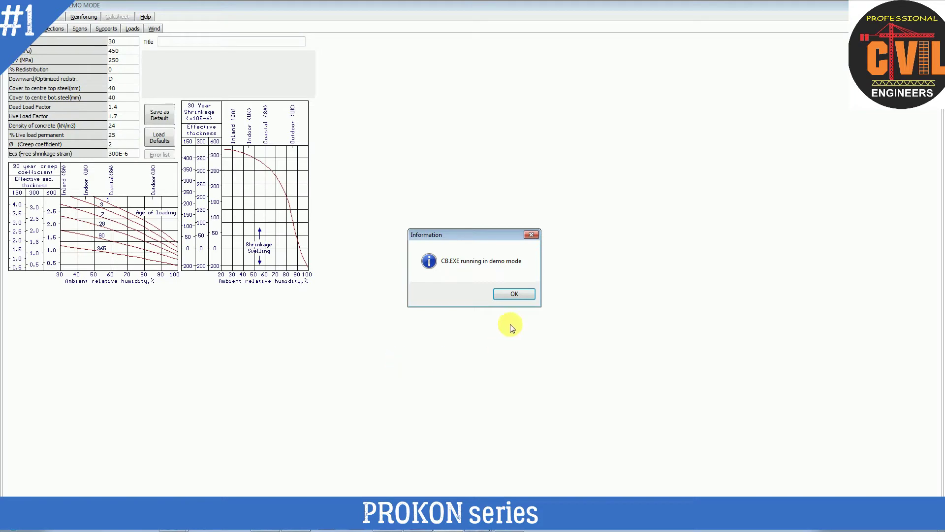
pyautogui.click(514, 294)
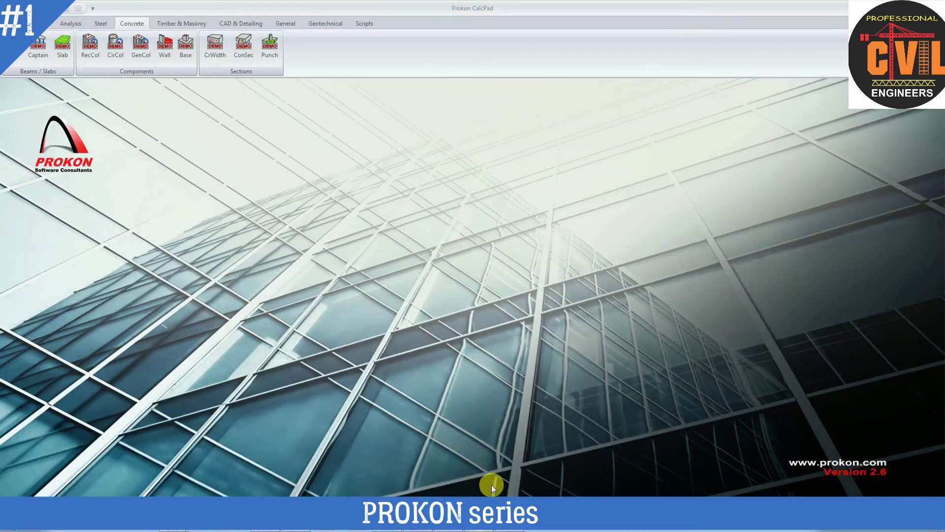
# - Title the beam design B3, matching the beam label in the AutoCAD plan
pyautogui.click(479, 530)
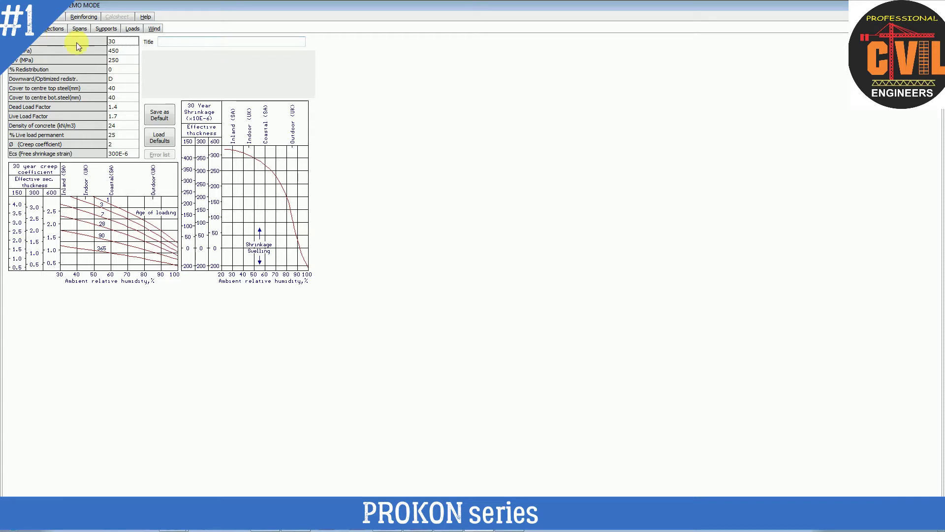
pyautogui.click(215, 43)
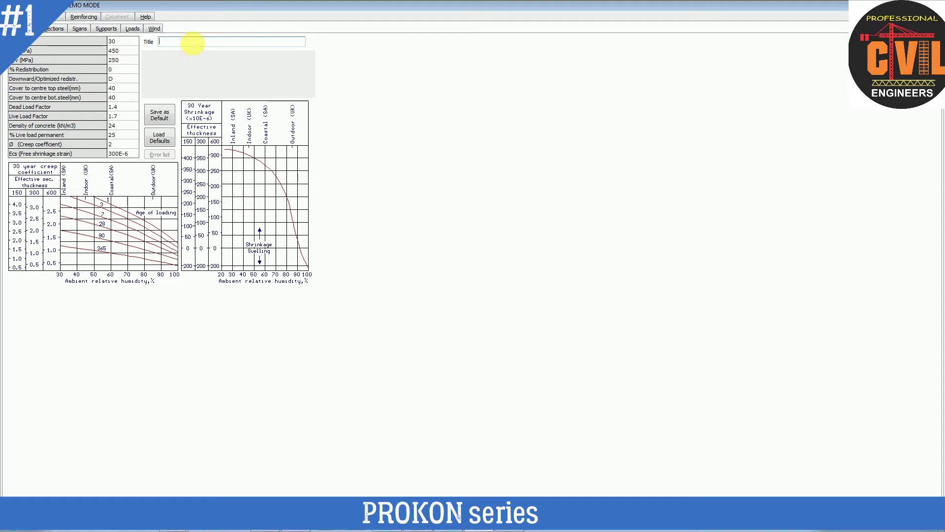
pyautogui.click(416, 530)
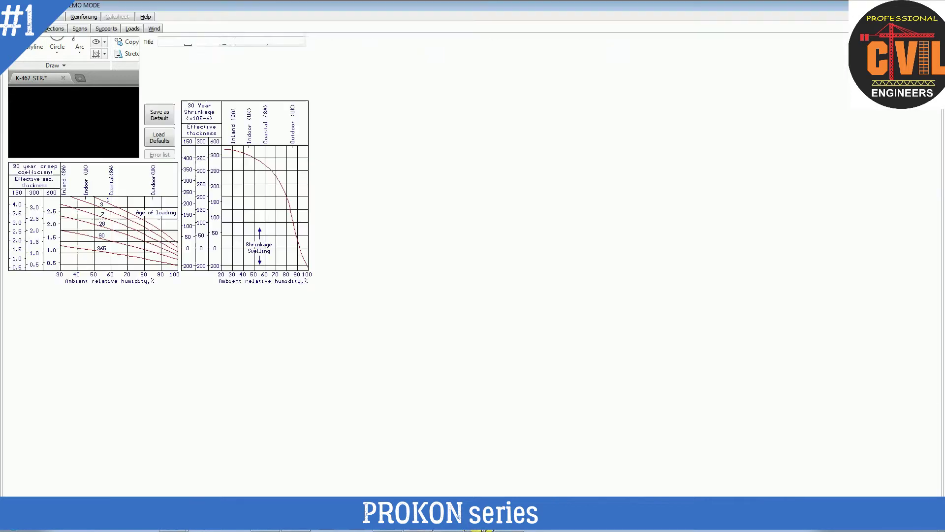
pyautogui.click(477, 530)
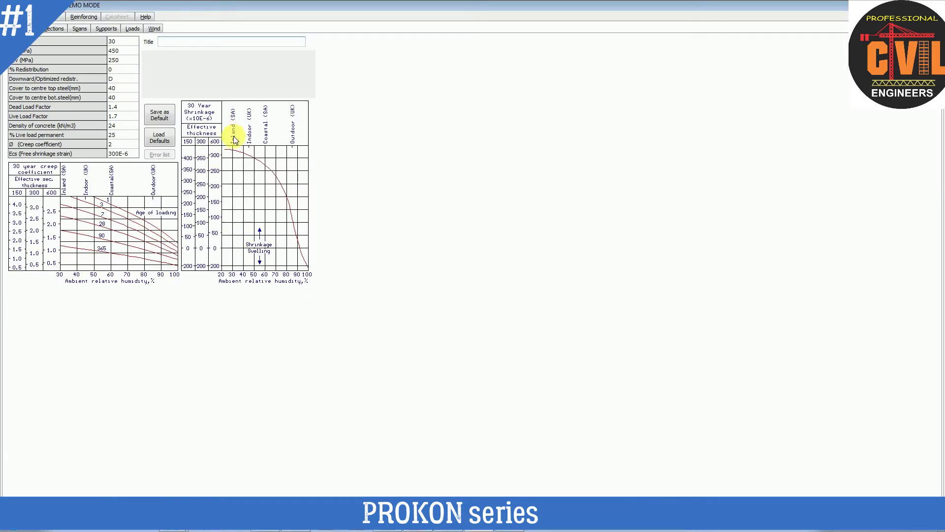
pyautogui.click(224, 44)
pyautogui.write('B3')
# - Set the main reinforcement strength to 460 MPa and the covers to centre of top and bottom steel to 25 mm
pyautogui.click(123, 42)
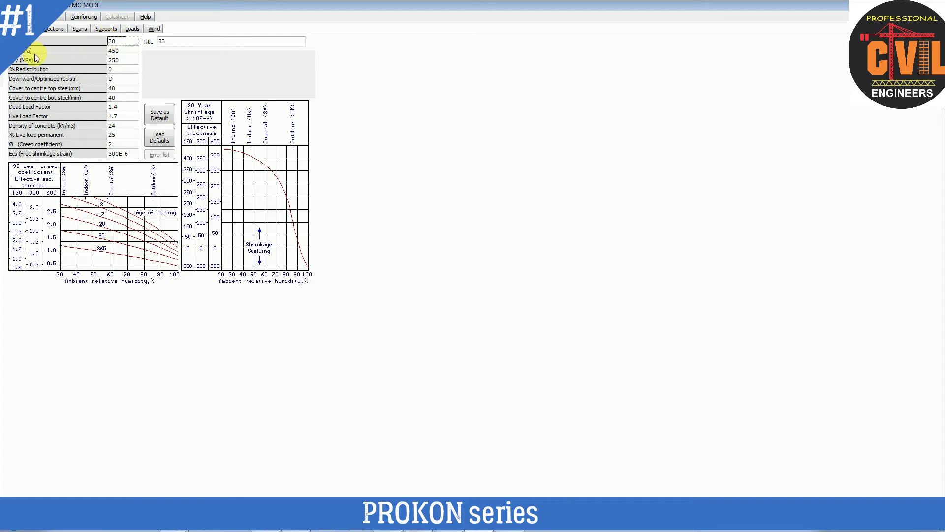
pyautogui.click(118, 51)
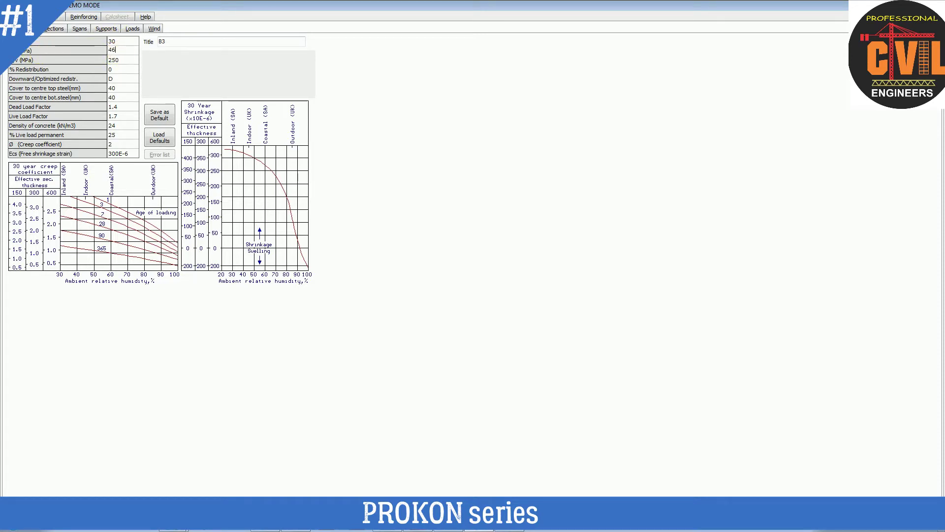
pyautogui.write('460')
pyautogui.click(125, 90)
pyautogui.write('25')
pyautogui.press('Return')
pyautogui.write('125')
# - Set the dead load factor to 1.4 and the live load factor to 1.6
pyautogui.click(122, 107)
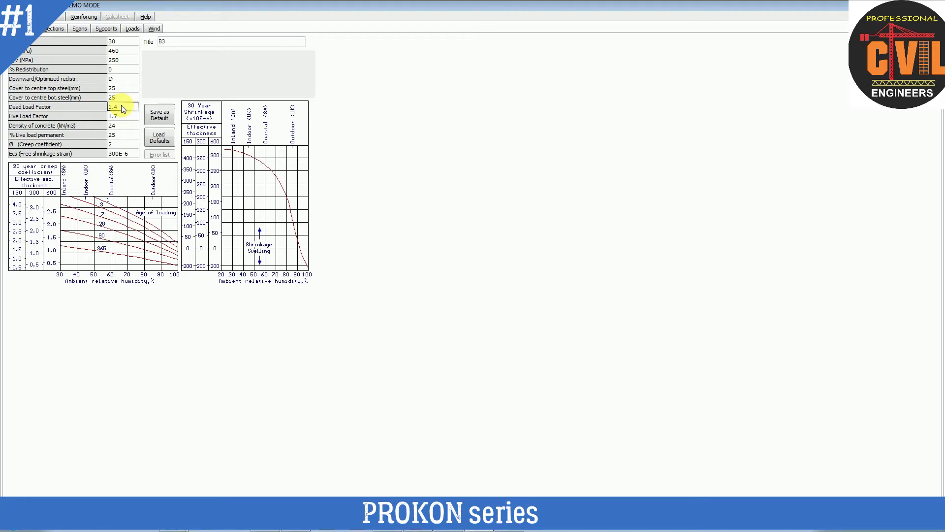
pyautogui.write('1.2')
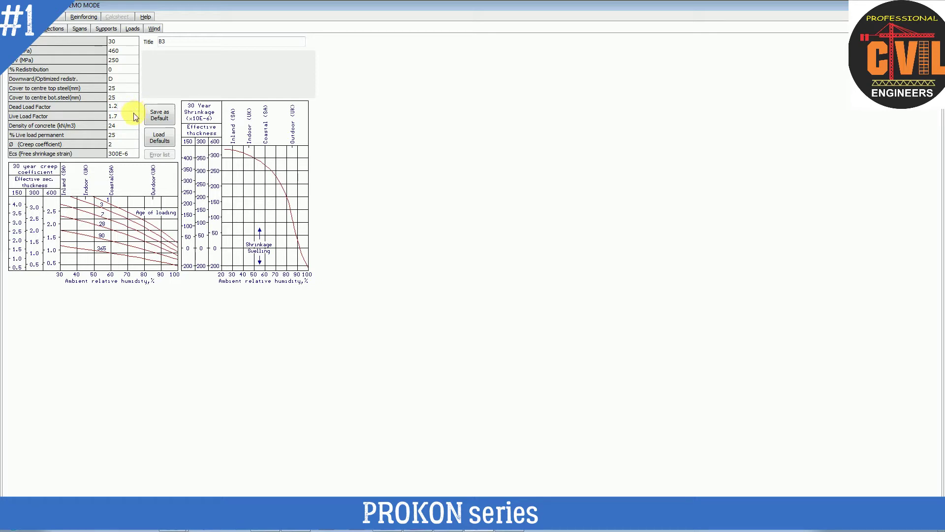
pyautogui.click(129, 116)
pyautogui.press('BackSpace')
pyautogui.write('6')
pyautogui.click(124, 126)
pyautogui.click(131, 108)
pyautogui.click(131, 108)
pyautogui.press('BackSpace')
pyautogui.write('4')
# - Set the density of concrete to 25 kN/m3
pyautogui.click(117, 127)
pyautogui.write('25')
pyautogui.click(117, 138)
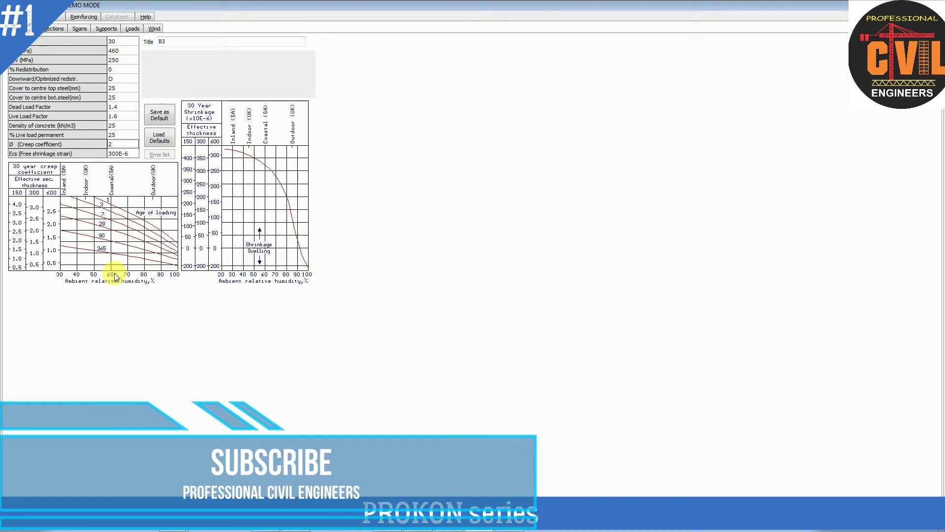
# - Check beam B3's size in the AutoCAD beam schedule and define the first section as 200 mm wide and 700 mm deep
pyautogui.click(59, 29)
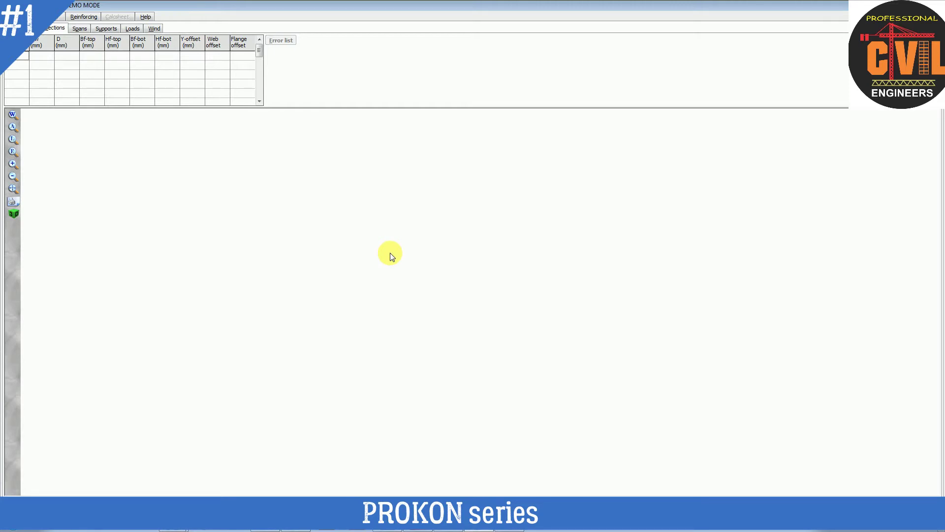
pyautogui.click(418, 531)
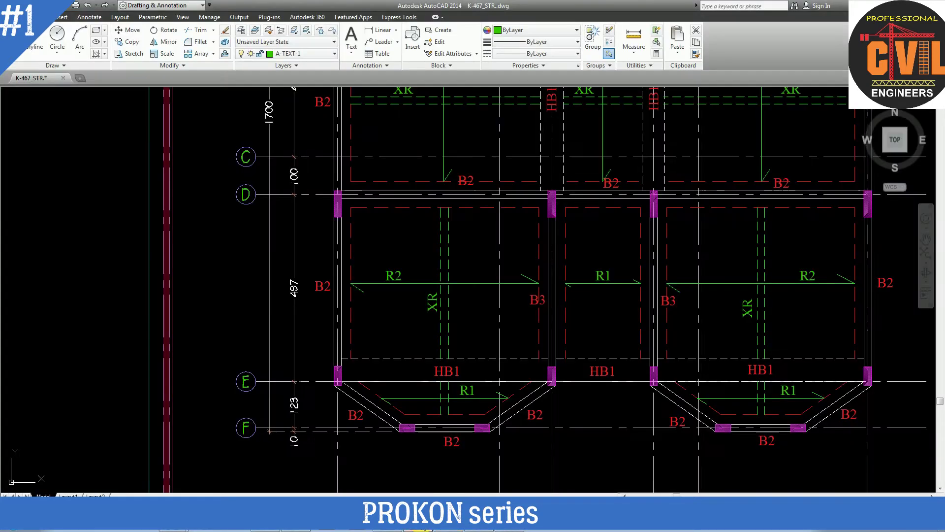
pyautogui.scroll(-4, 559, 321)
pyautogui.scroll(2, 699, 341)
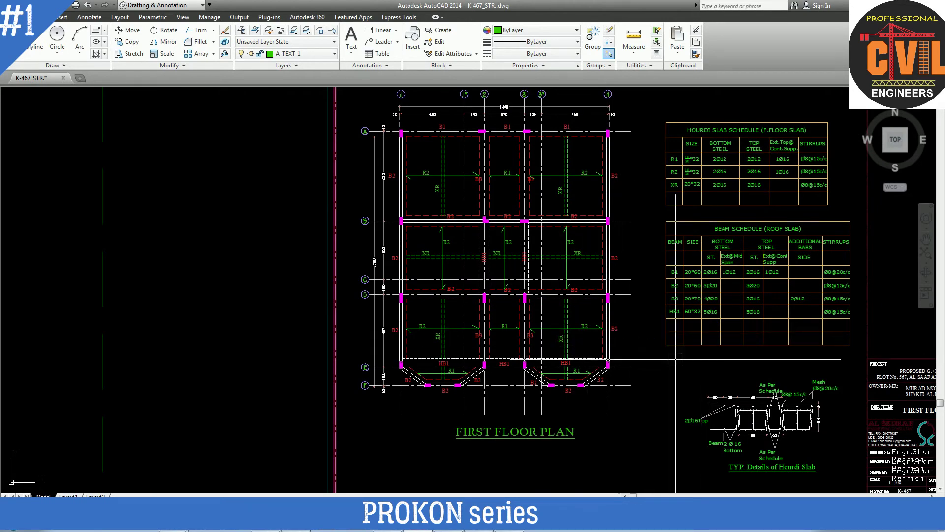
pyautogui.scroll(2, 703, 290)
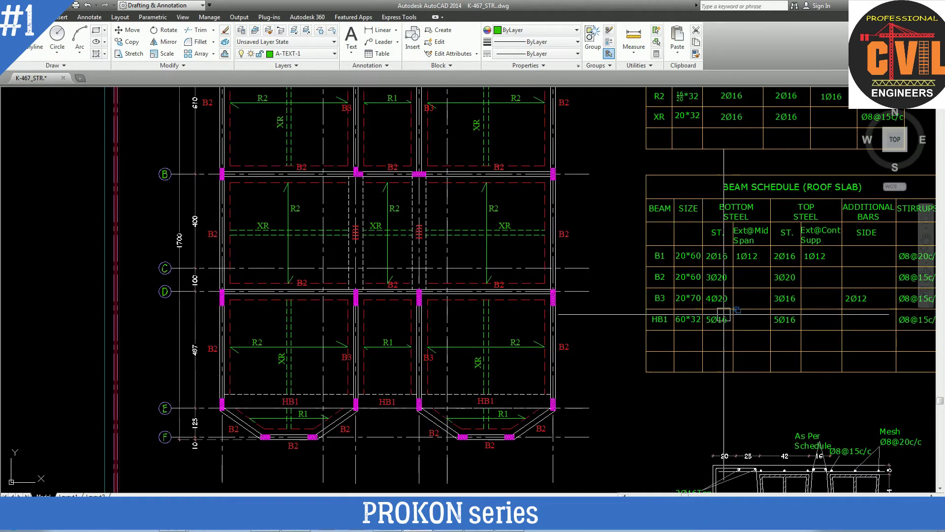
pyautogui.scroll(2, 689, 313)
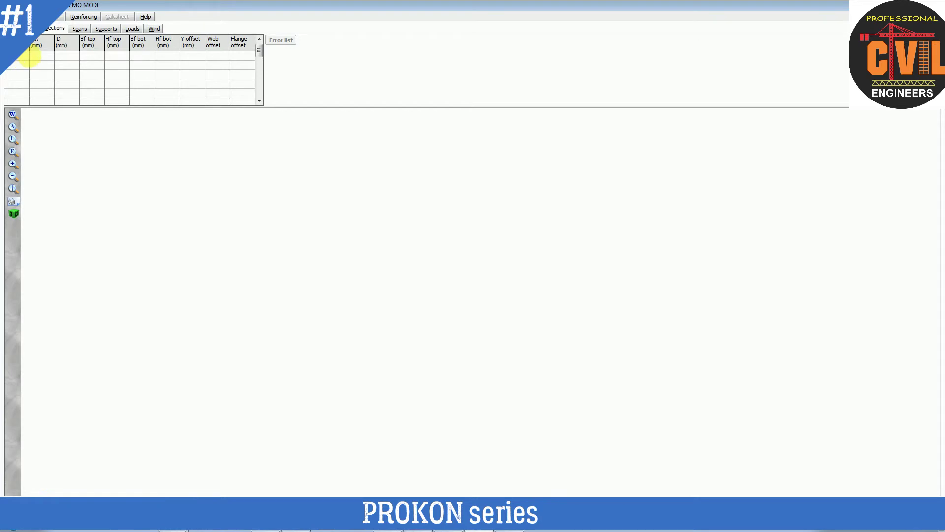
pyautogui.click(47, 58)
pyautogui.write('200')
pyautogui.click(68, 58)
pyautogui.write('700')
pyautogui.click(69, 66)
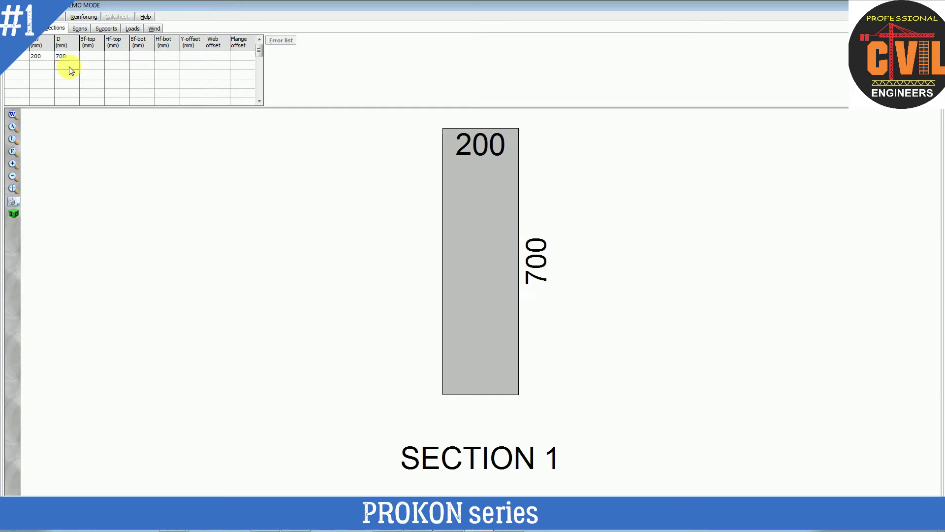
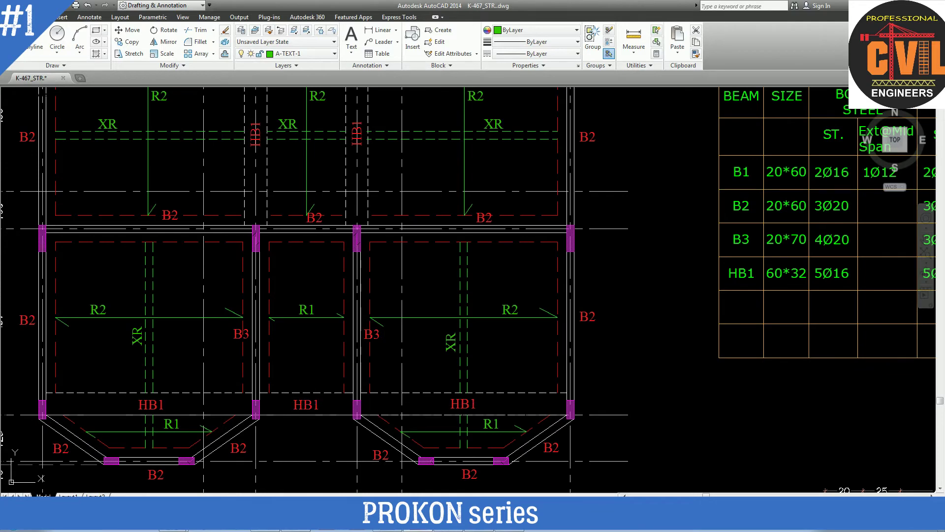
# - Check B3's span between gridlines D and E on the AutoCAD plan and set the first span's section length to 5 m
pyautogui.scroll(-2, 598, 303)
pyautogui.scroll(-2, 598, 303)
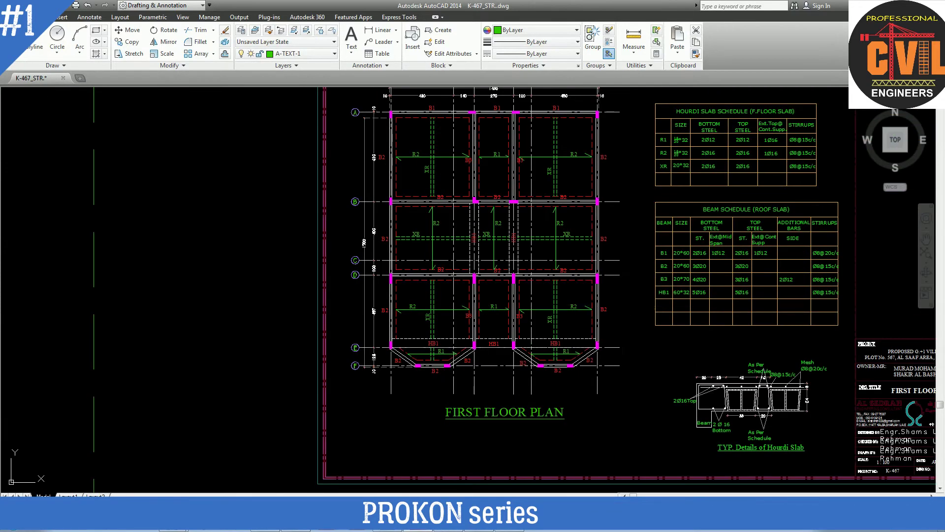
pyautogui.scroll(3, 355, 277)
pyautogui.scroll(2, 201, 232)
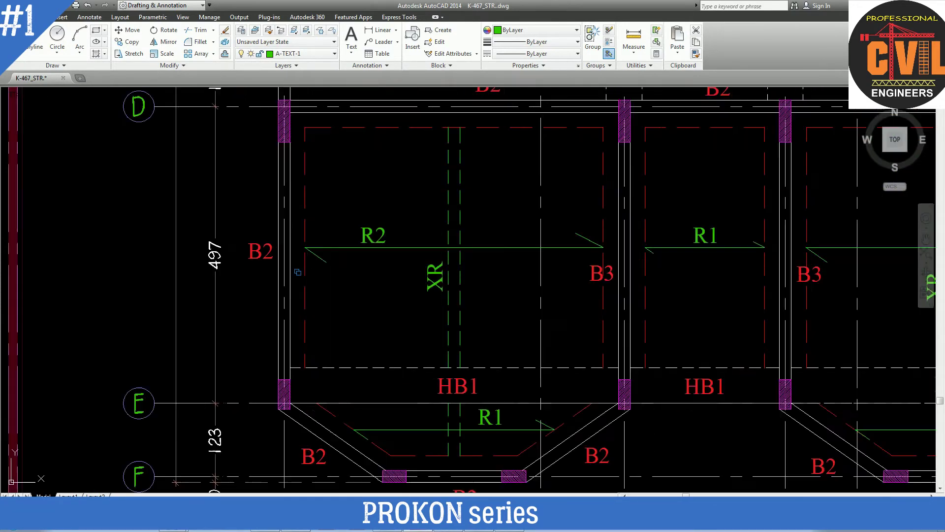
pyautogui.scroll(-2, 205, 276)
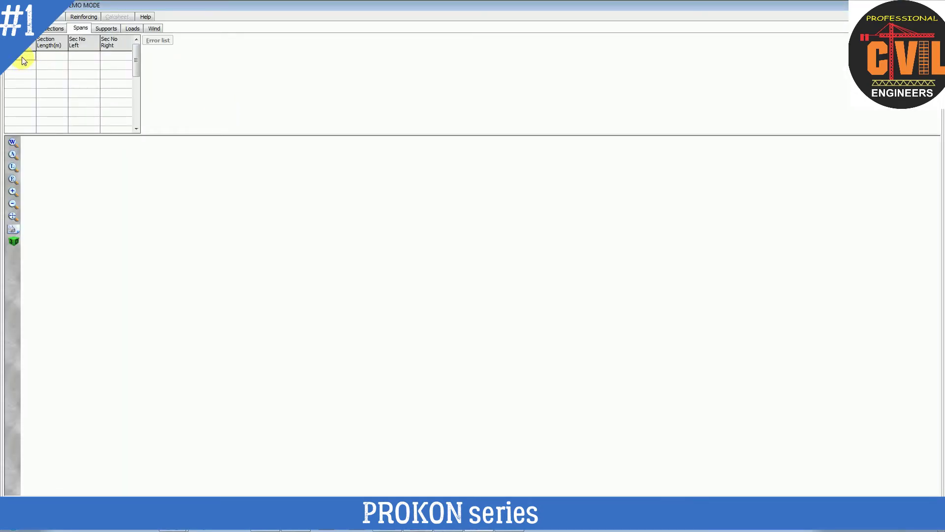
pyautogui.click(53, 60)
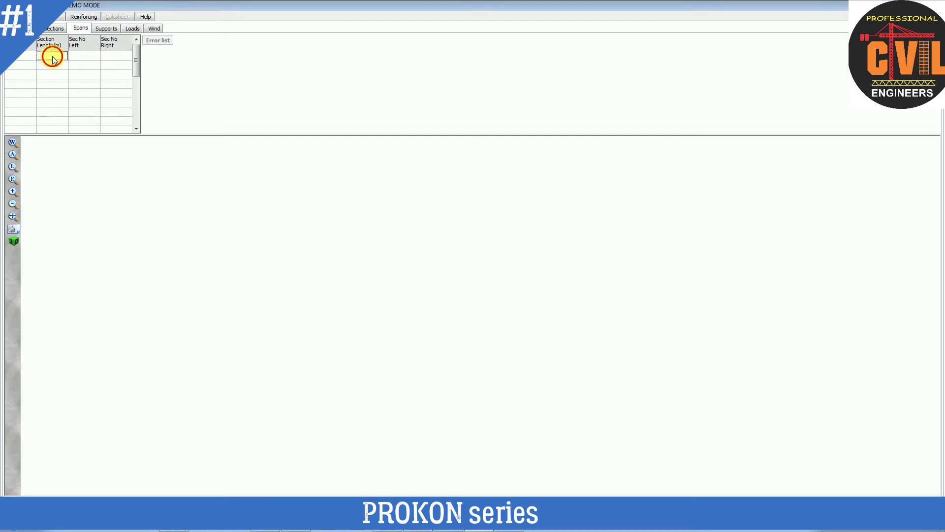
pyautogui.click(25, 56)
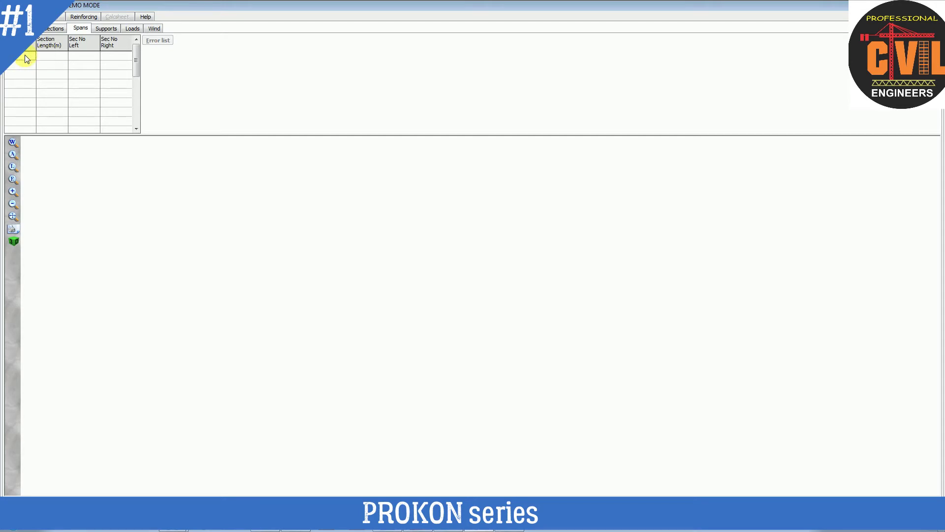
pyautogui.click(59, 60)
pyautogui.write('5')
# - Assign section 1 to both the left and right ends of the 5 m span
pyautogui.click(79, 58)
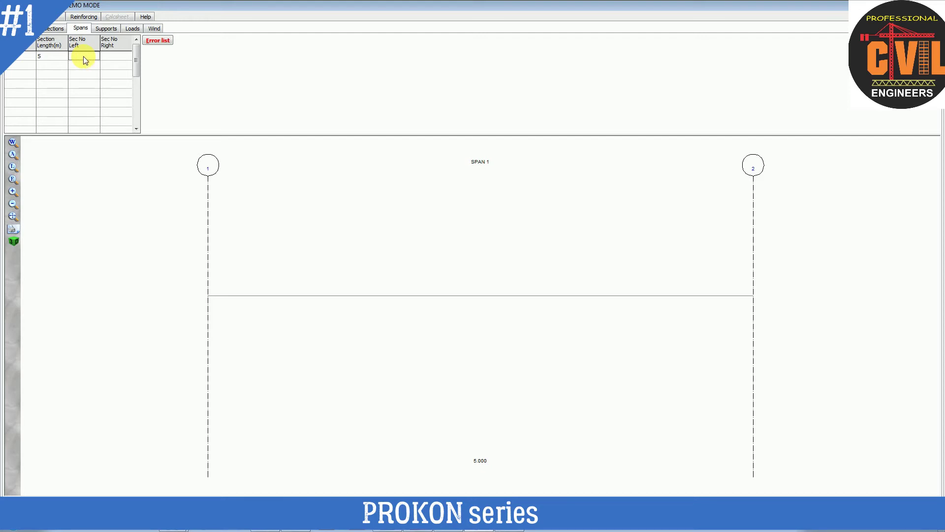
pyautogui.write('1')
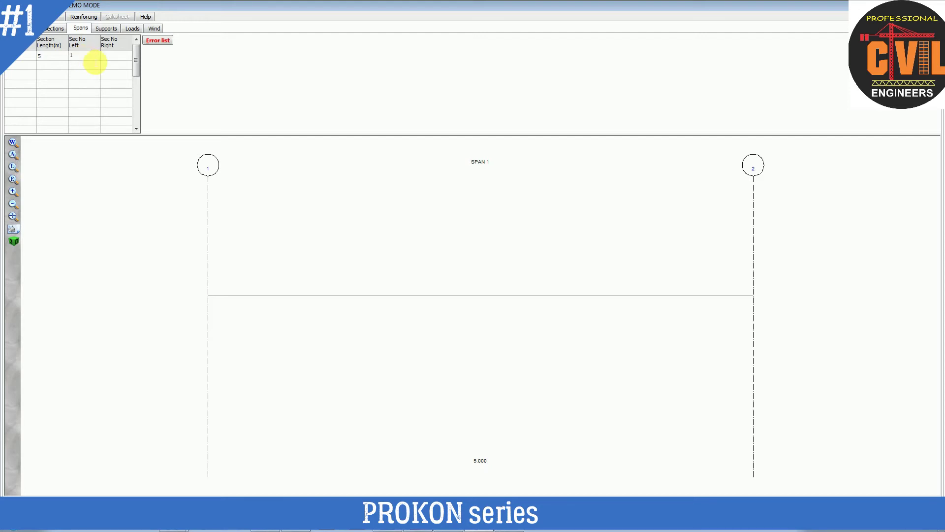
pyautogui.click(117, 57)
pyautogui.write('1')
pyautogui.click(71, 73)
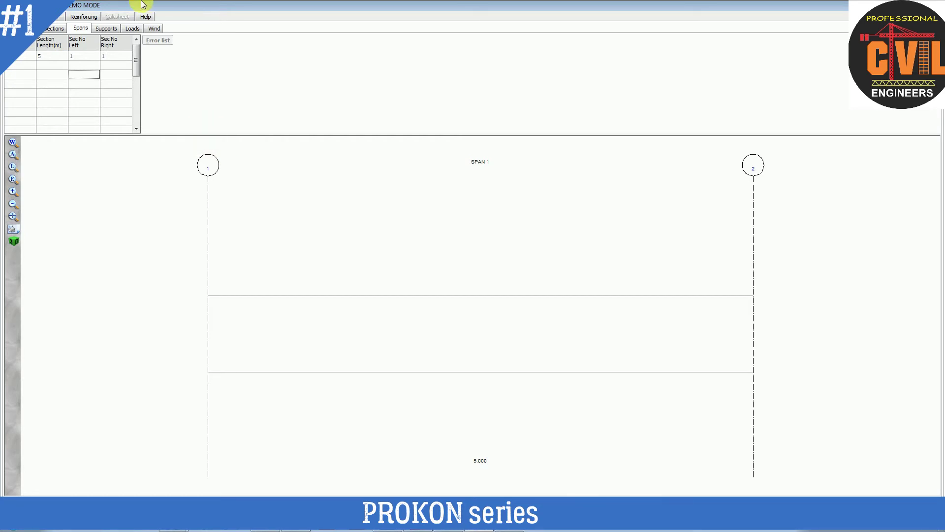
# - Review the supports and apply a distributed dead load of 50 kN/m to span 1
pyautogui.click(112, 32)
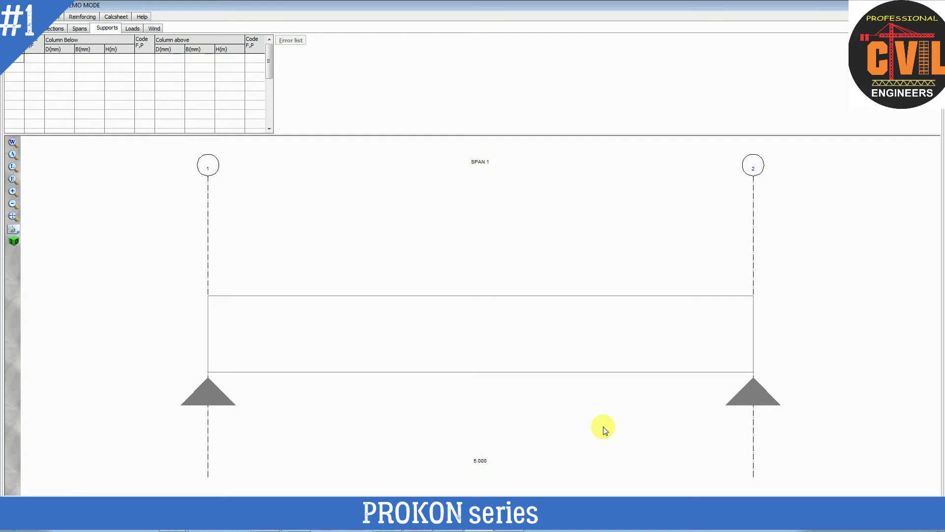
pyautogui.click(131, 28)
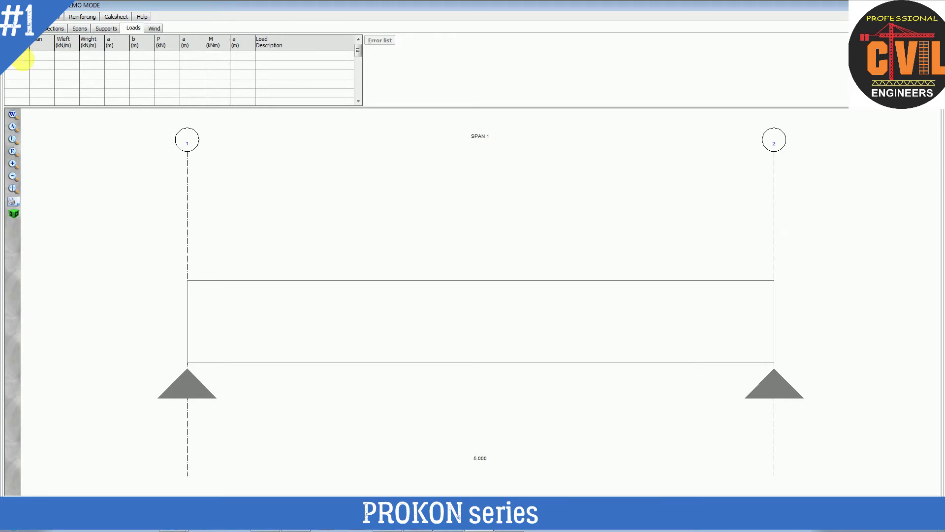
pyautogui.click(48, 55)
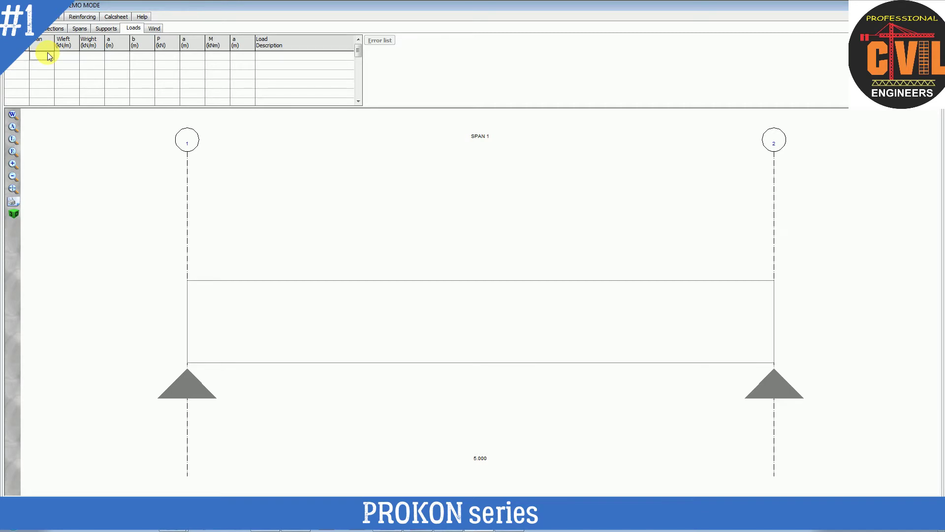
pyautogui.write('1')
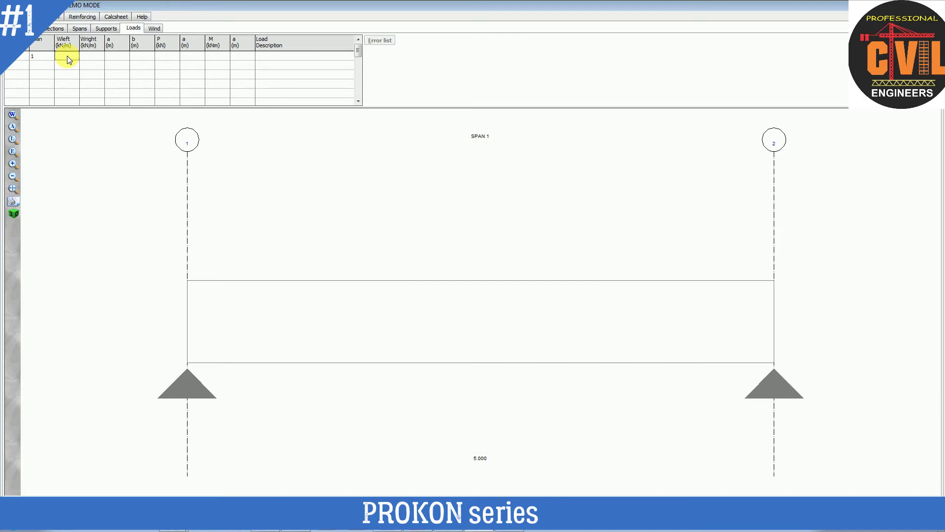
pyautogui.click(70, 60)
pyautogui.write('50')
pyautogui.click(87, 66)
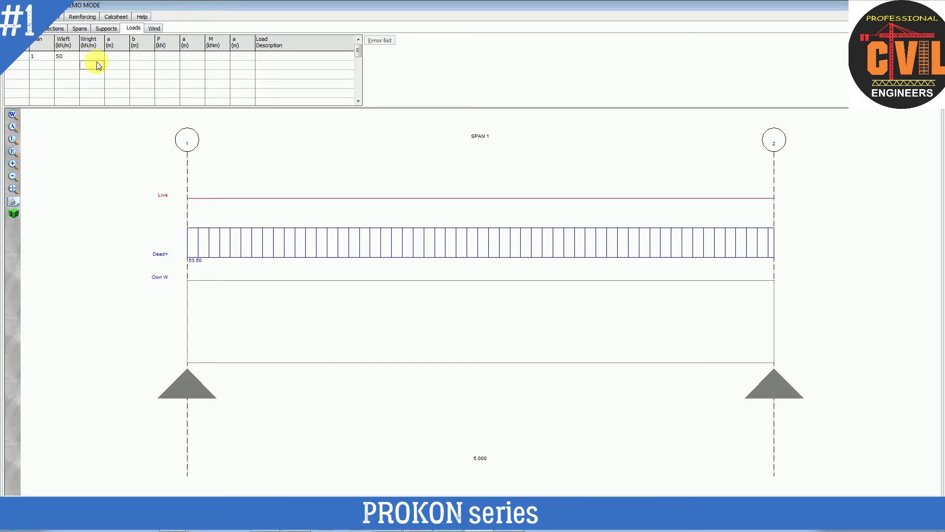
# - Add a second load row for span 1 with a distributed live load of 20 kN/m
pyautogui.click(21, 64)
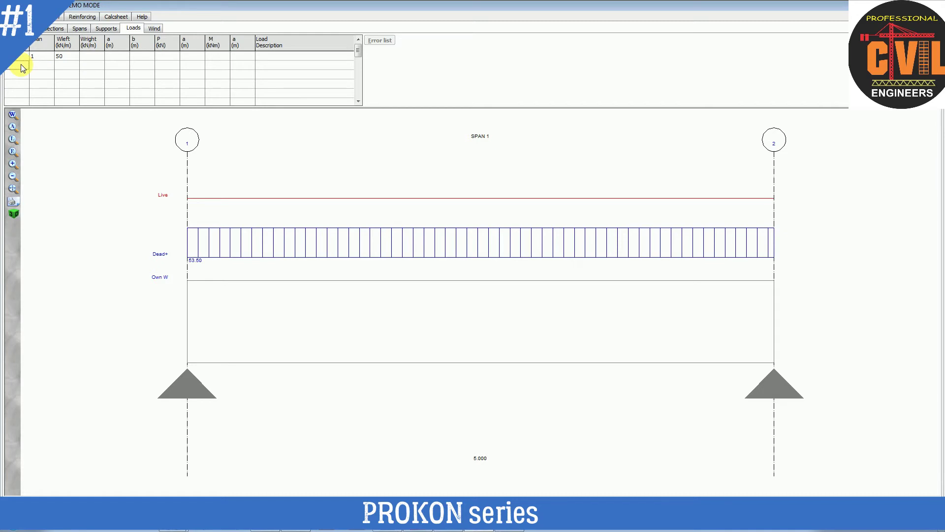
pyautogui.click(38, 66)
pyautogui.write('1')
pyautogui.click(70, 67)
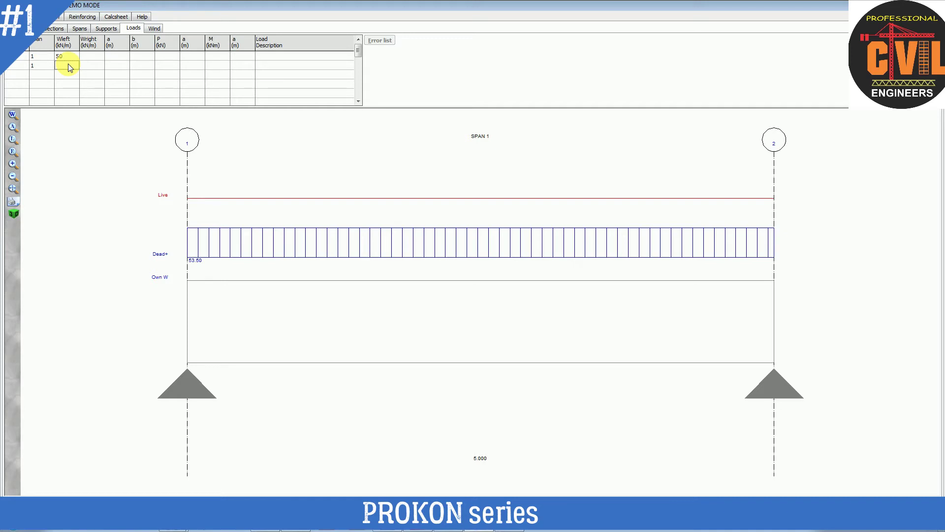
pyautogui.write('20')
pyautogui.click(91, 75)
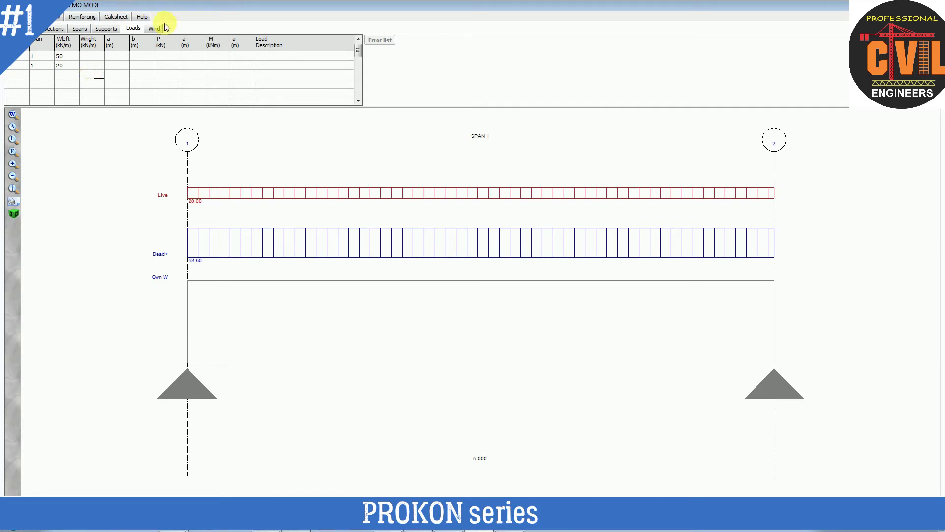
# - Analyse the beam and review its deflections, shear and moment diagrams, steel requirements, output file and crack file
pyautogui.click(57, 18)
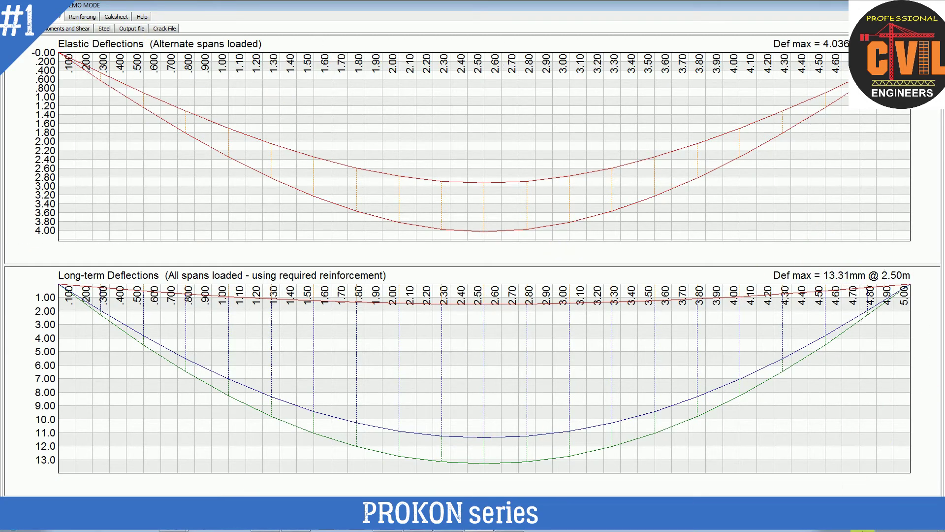
pyautogui.click(72, 29)
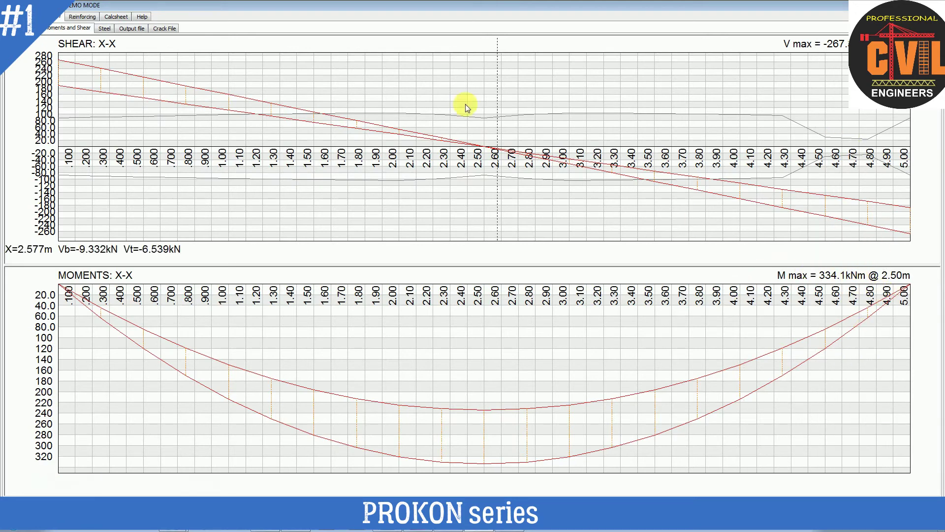
pyautogui.click(107, 29)
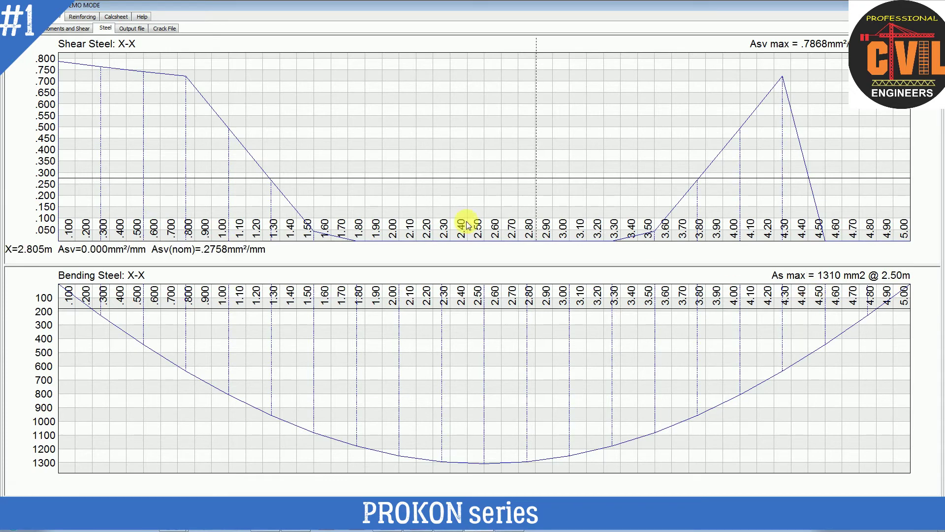
pyautogui.click(132, 29)
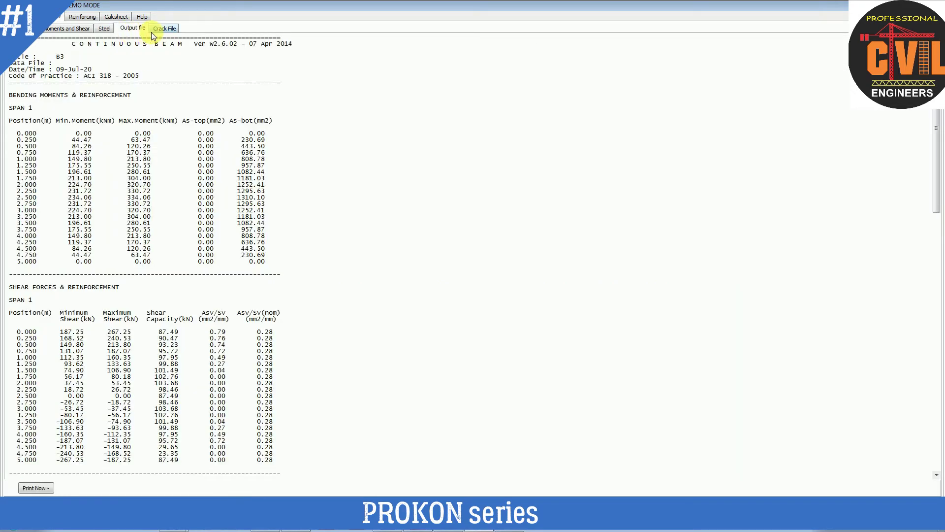
pyautogui.click(165, 28)
pyautogui.click(131, 31)
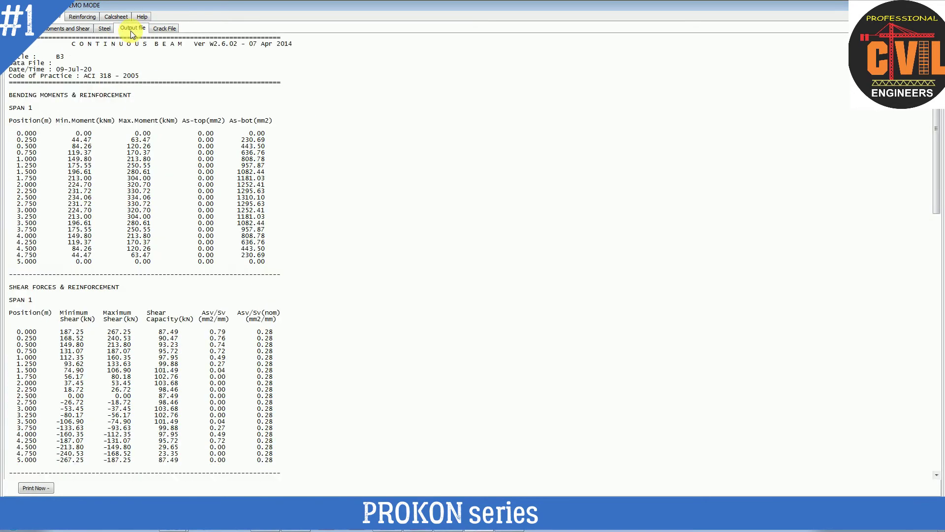
# - In the reinforcing parameters, set the top bars' minimum diameter to 16 mm and maximum diameter to 20 mm
pyautogui.click(90, 19)
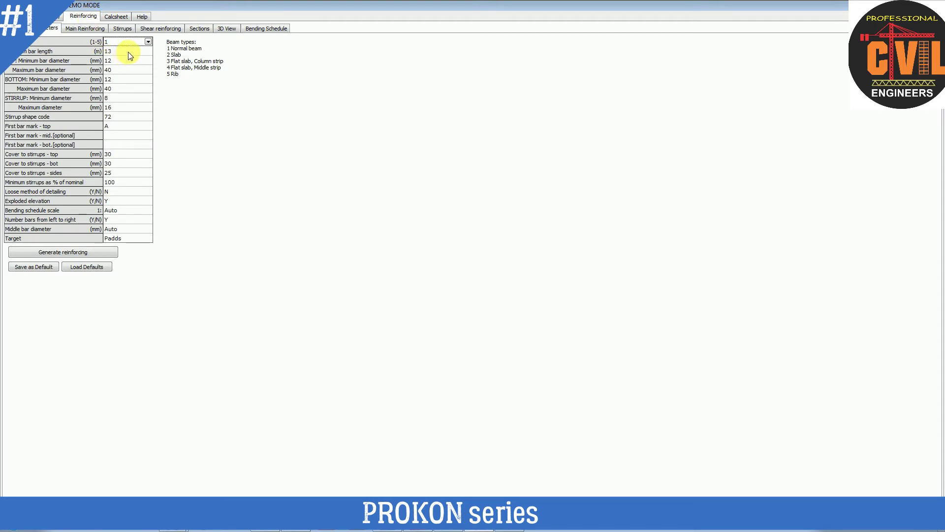
pyautogui.click(115, 60)
pyautogui.click(148, 61)
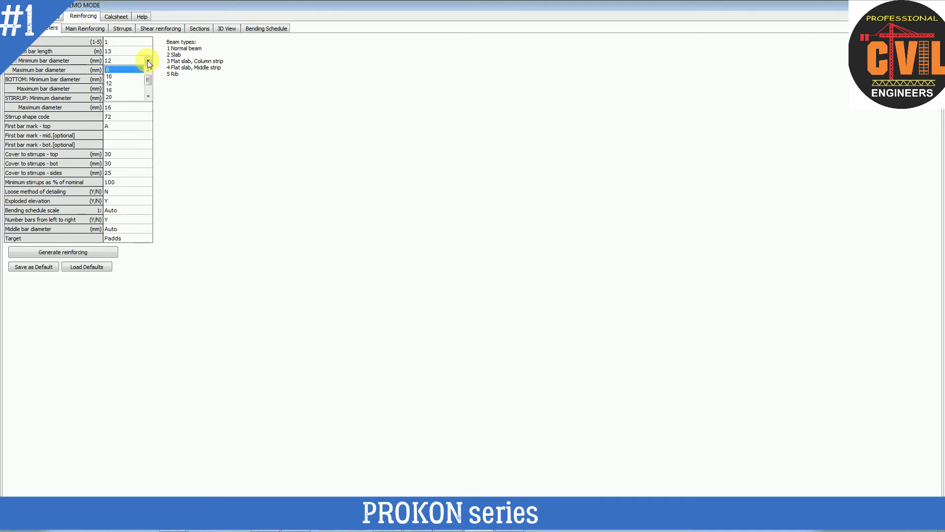
pyautogui.click(131, 91)
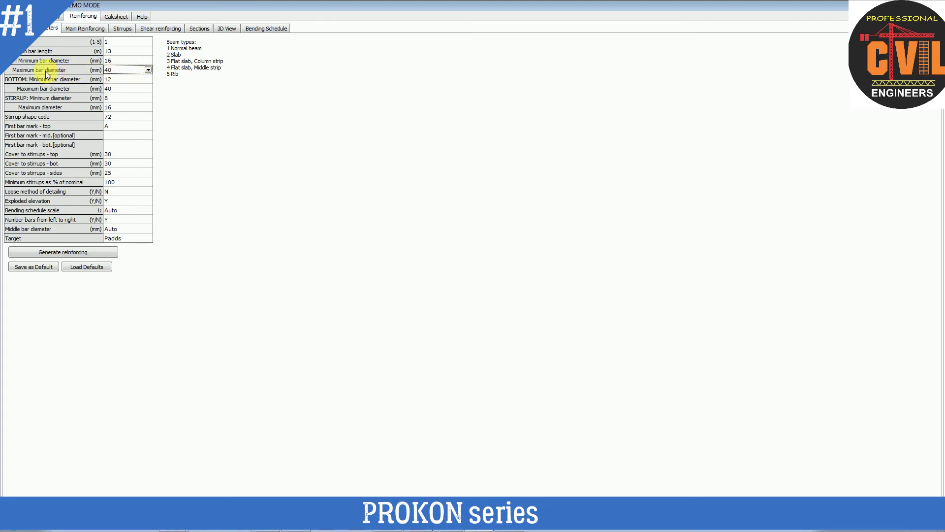
pyautogui.click(149, 70)
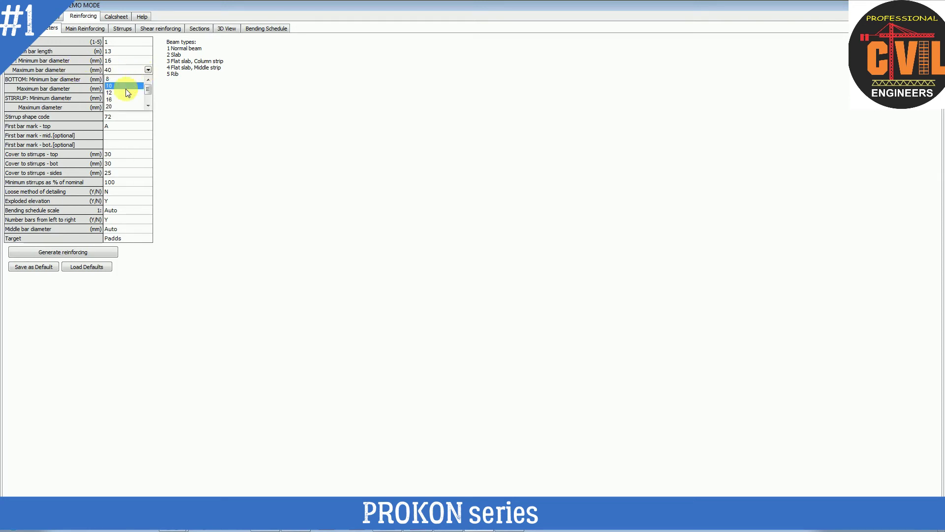
pyautogui.click(121, 106)
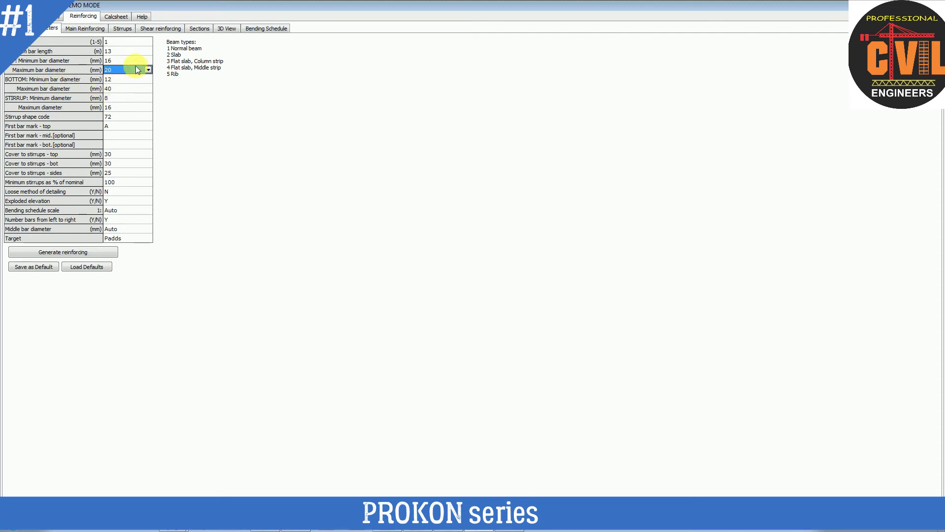
# - Set the bottom bars' minimum diameter to 16 mm and maximum diameter to 20 mm
pyautogui.click(117, 79)
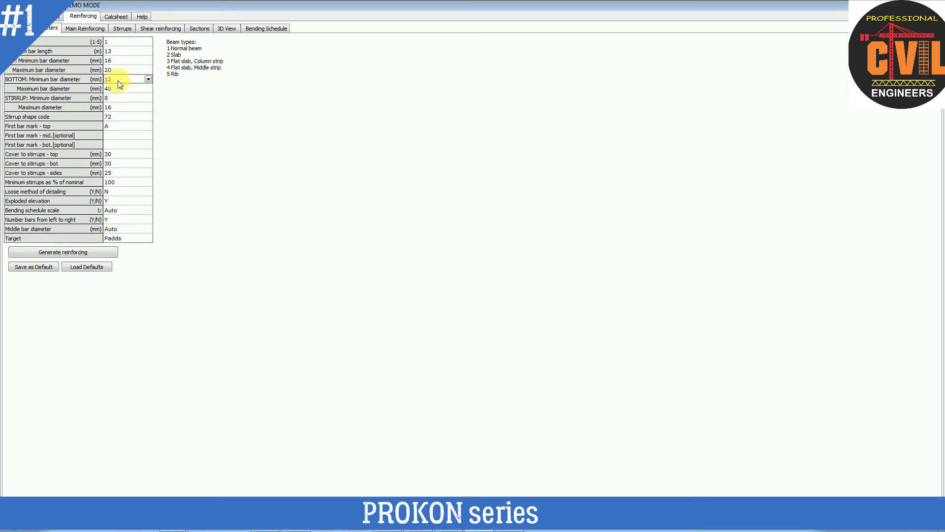
pyautogui.click(147, 79)
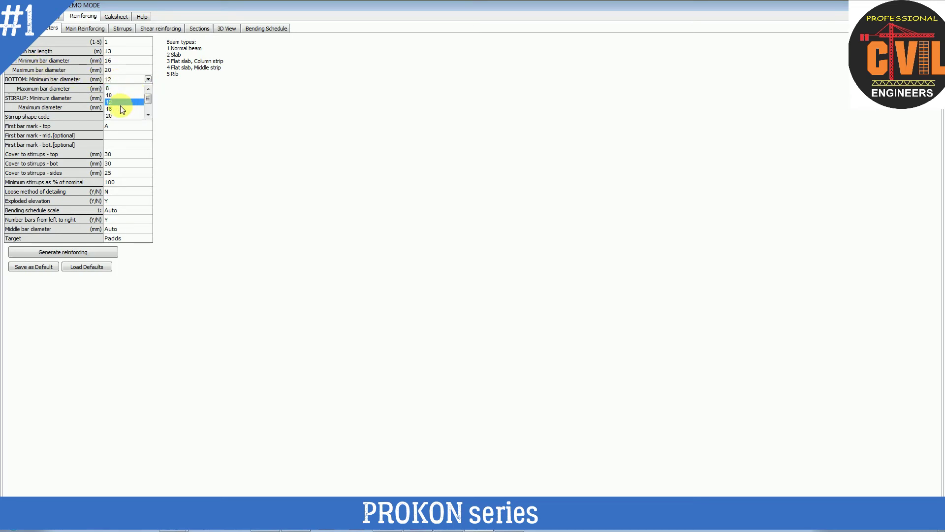
pyautogui.click(121, 108)
pyautogui.click(130, 89)
pyautogui.click(148, 90)
pyautogui.click(128, 125)
# - Set the stirrups' maximum diameter to 10 mm
pyautogui.click(124, 98)
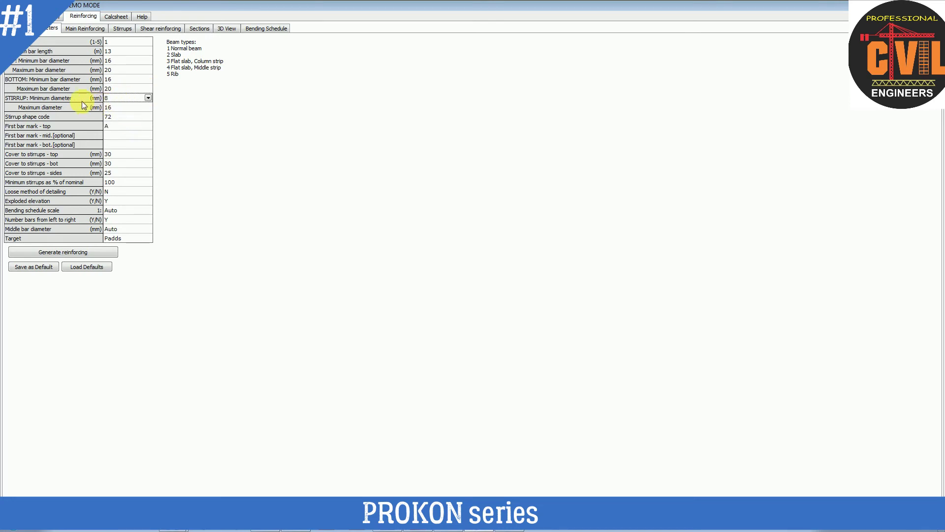
pyautogui.click(147, 107)
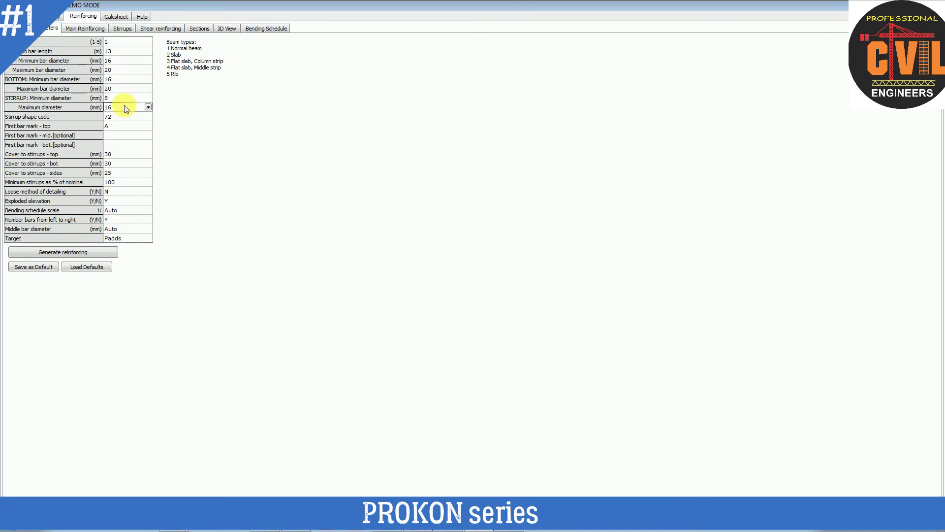
pyautogui.click(147, 107)
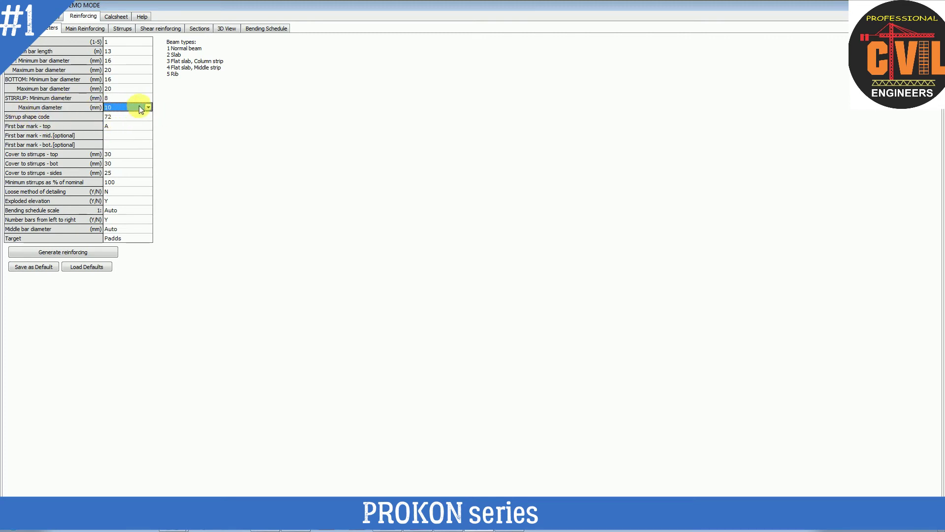
pyautogui.click(123, 117)
# - Generate the beam's reinforcement from these parameters and dismiss the support-width notices
pyautogui.click(101, 252)
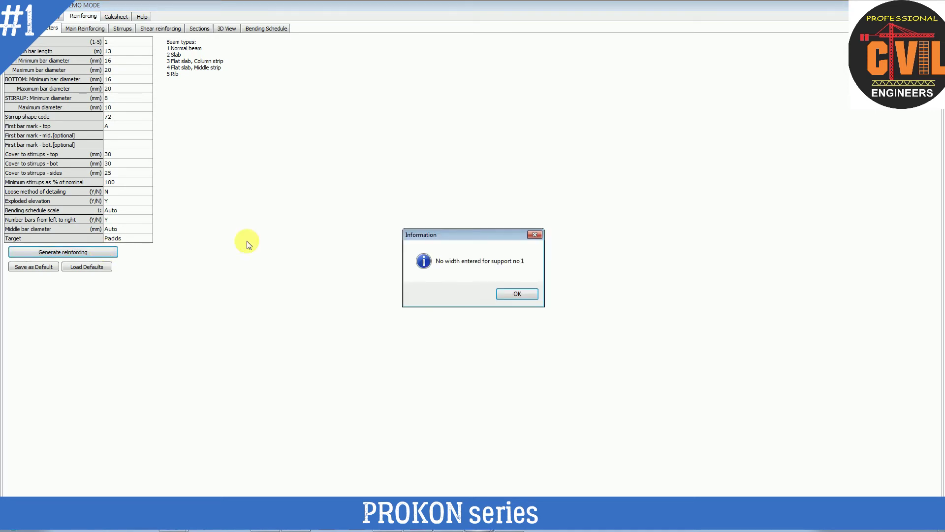
pyautogui.click(515, 295)
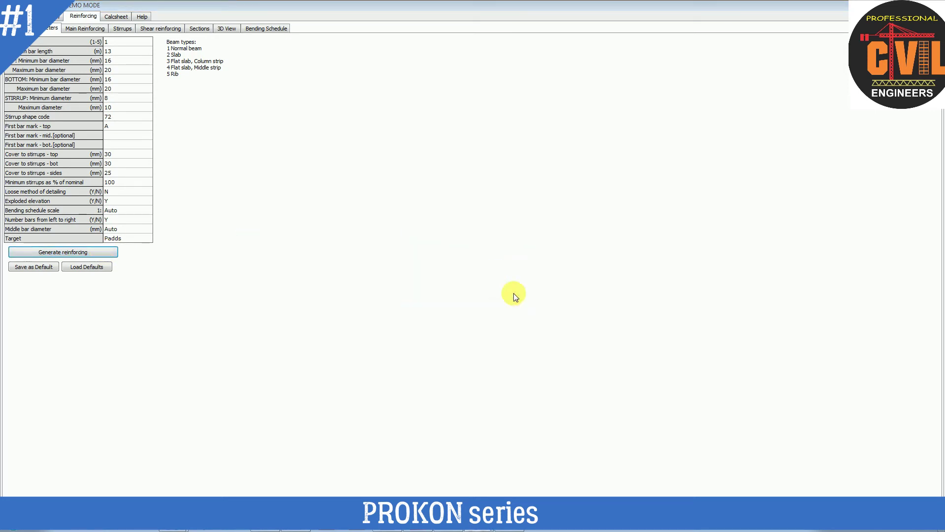
pyautogui.click(516, 295)
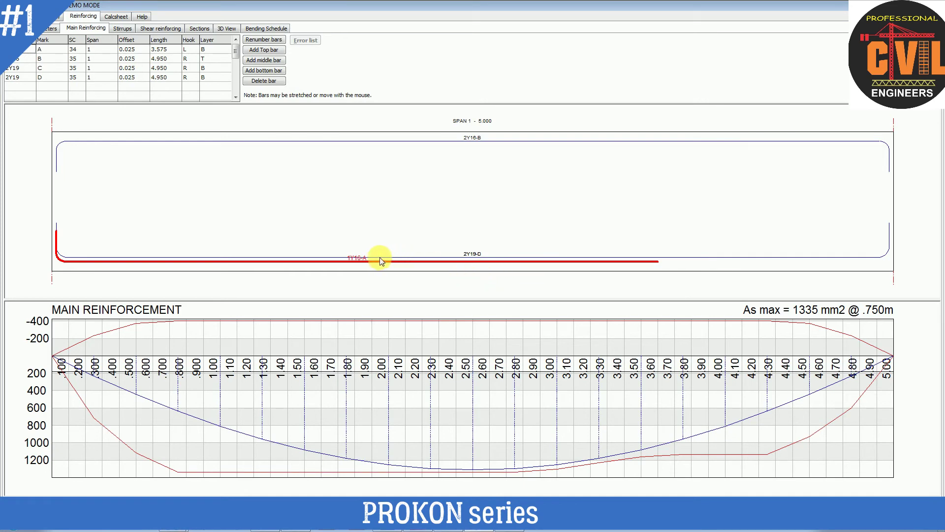
# - Delete the short bottom bar 1Y16-A from the main reinforcement
pyautogui.click(344, 263)
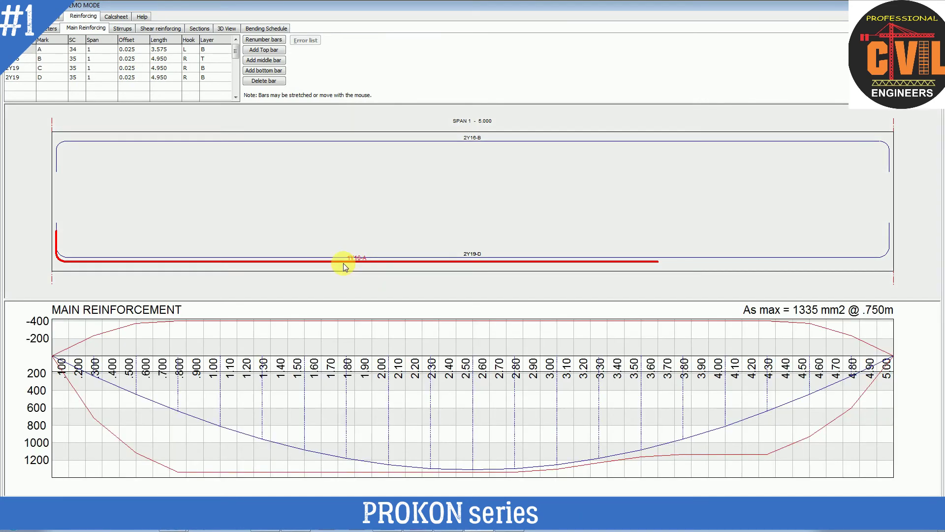
pyautogui.click(266, 81)
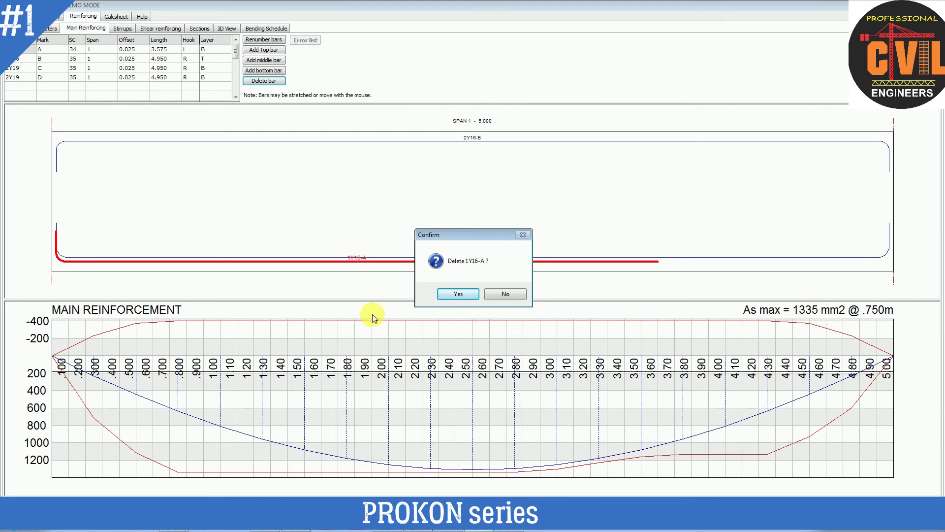
pyautogui.click(455, 294)
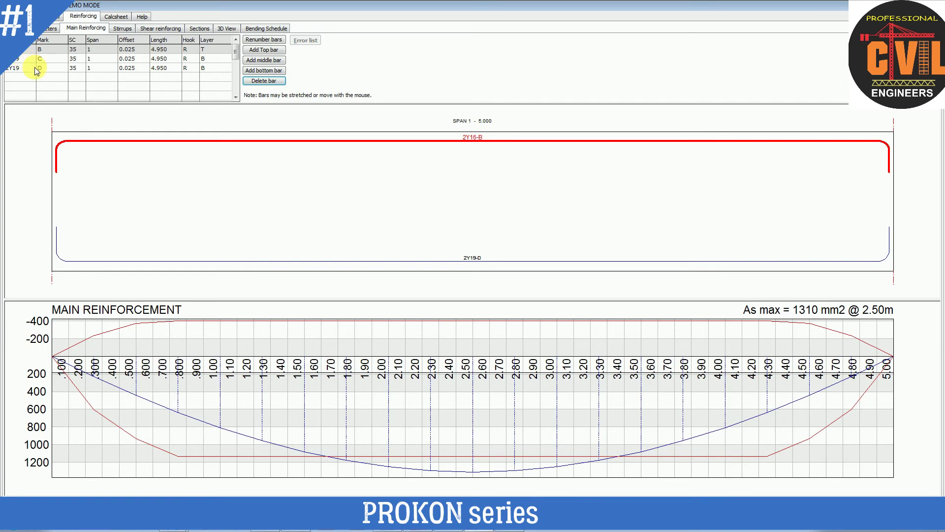
# - Select the bottom bars, then switch to AutoCAD and check B3's bottom and top steel in the beam schedule
pyautogui.click(483, 260)
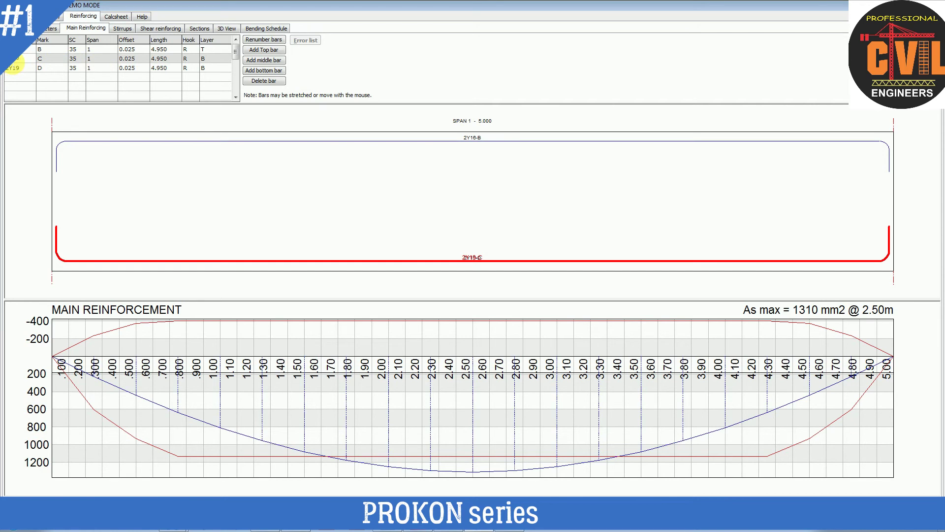
pyautogui.click(13, 68)
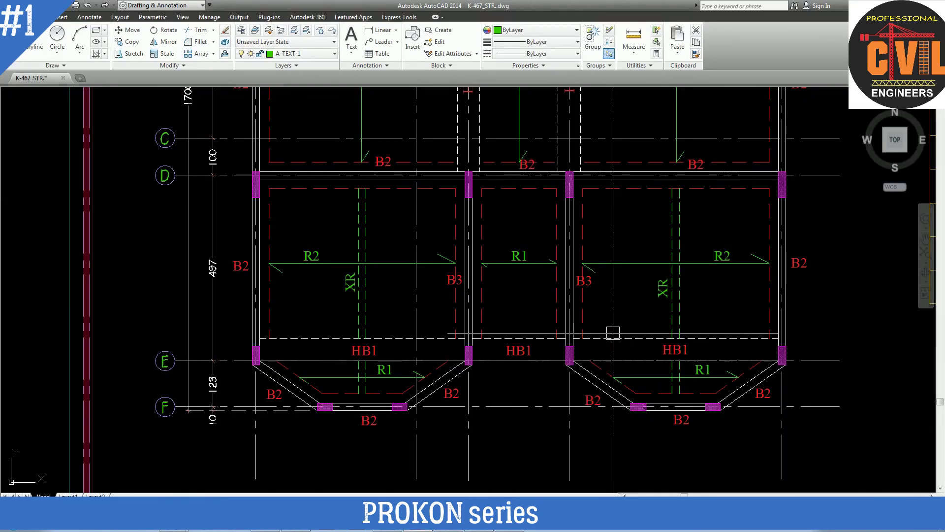
pyautogui.scroll(-3, 682, 316)
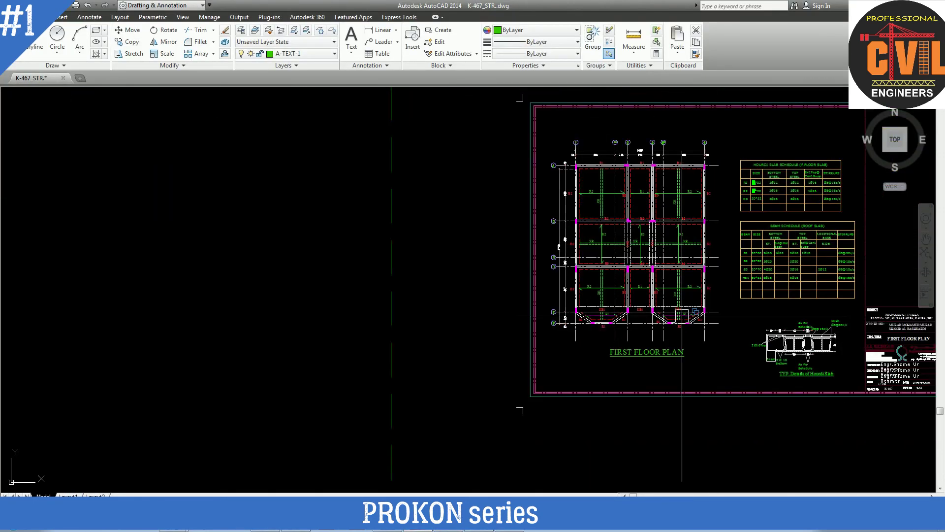
pyautogui.scroll(2, 807, 273)
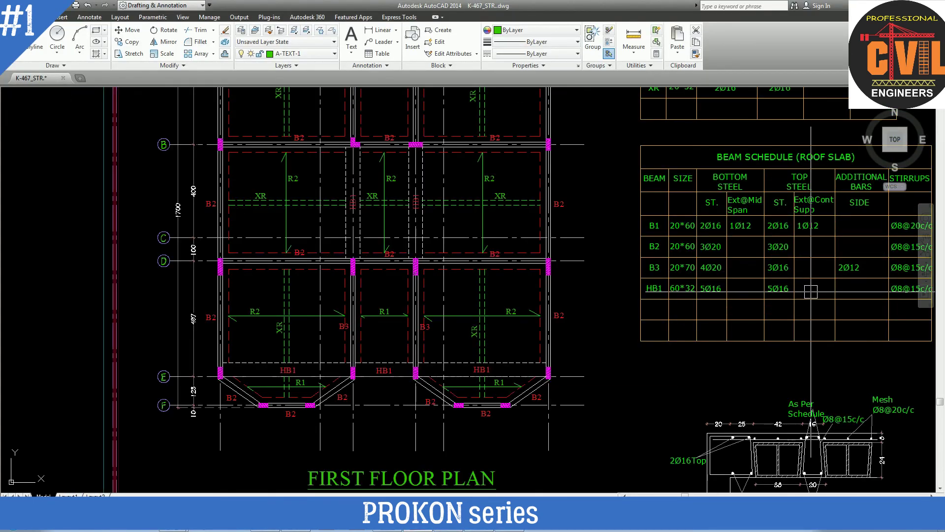
pyautogui.scroll(2, 802, 283)
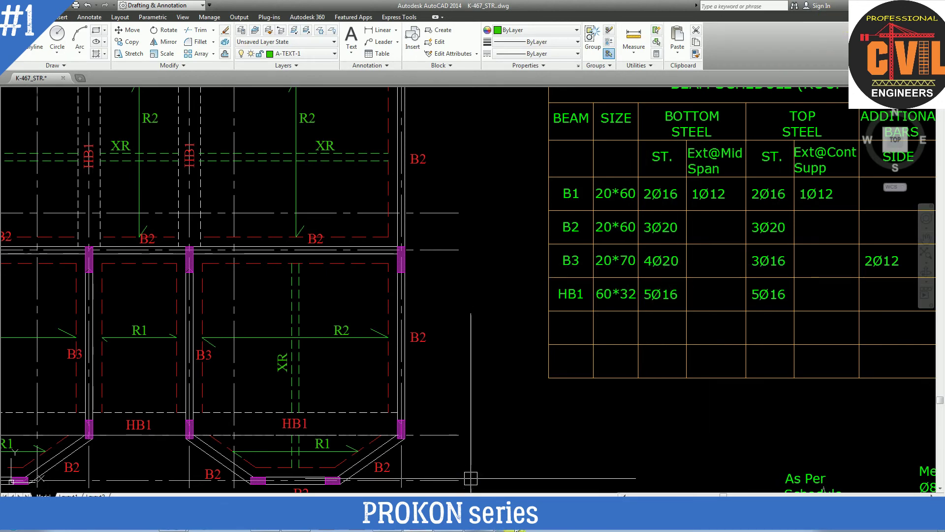
pyautogui.click(516, 530)
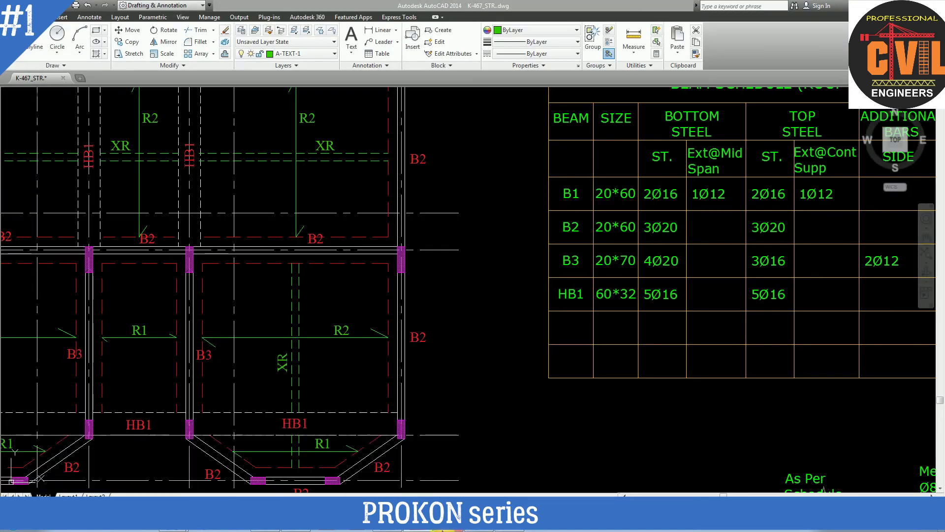
# - Return to Prokon, change bottom bar C to 4Y20 and delete the other bottom bar 2Y19-D
pyautogui.click(449, 530)
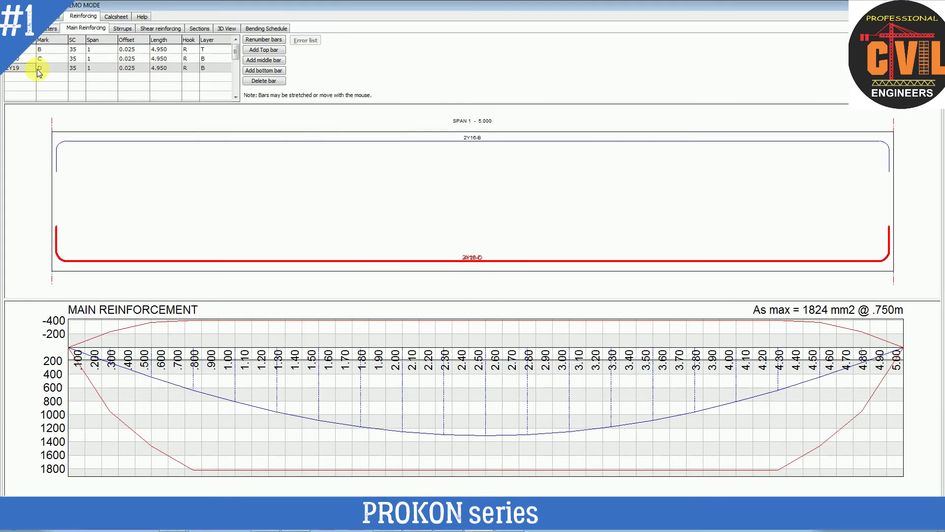
pyautogui.click(264, 81)
pyautogui.click(458, 295)
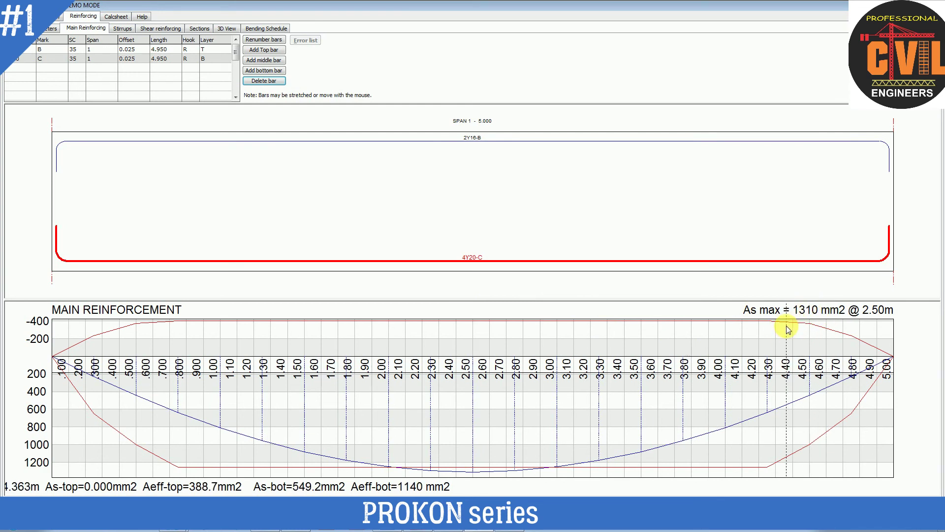
# - Change top bar B to 3Y16 in the main reinforcement
pyautogui.click(495, 143)
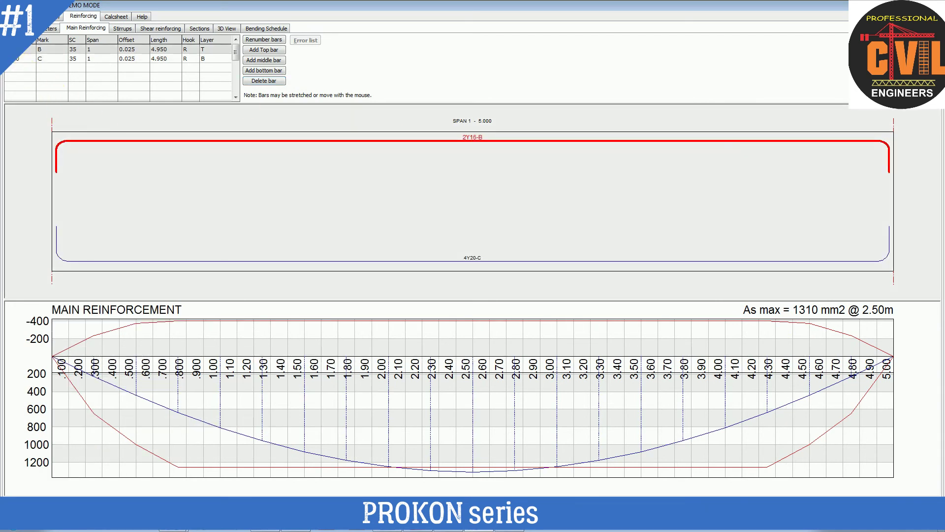
pyautogui.click(15, 58)
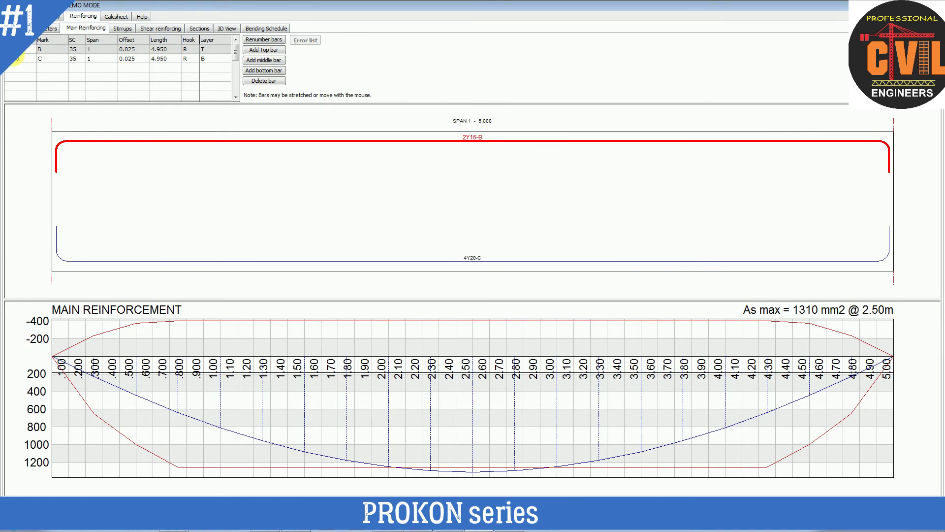
pyautogui.click(15, 58)
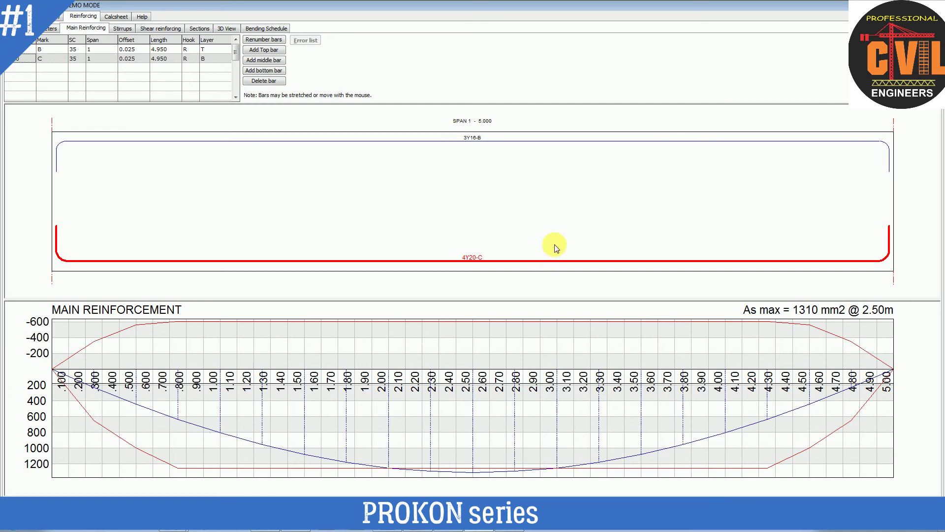
# - Open the calcsheet and review the beam's input tables for material, section, span and loads, through to the long-term deflection diagram
pyautogui.click(113, 18)
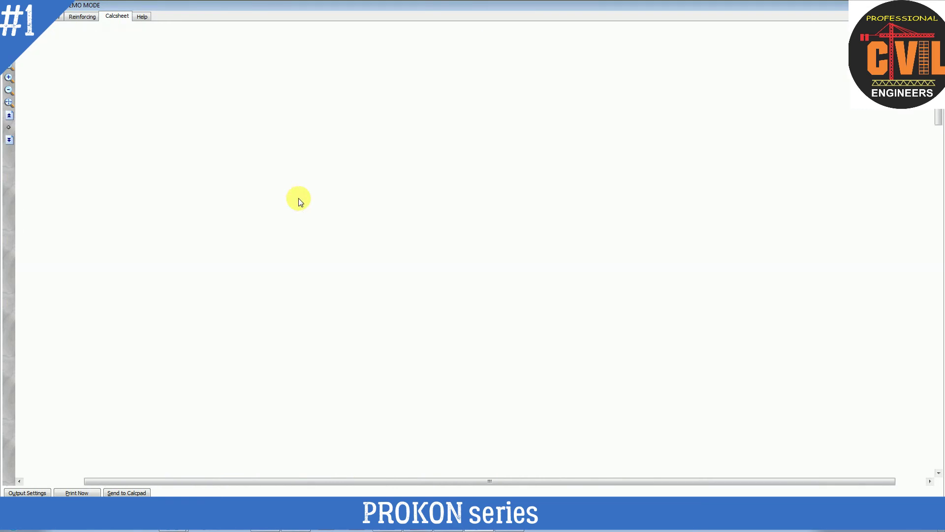
pyautogui.scroll(-10, 299, 202)
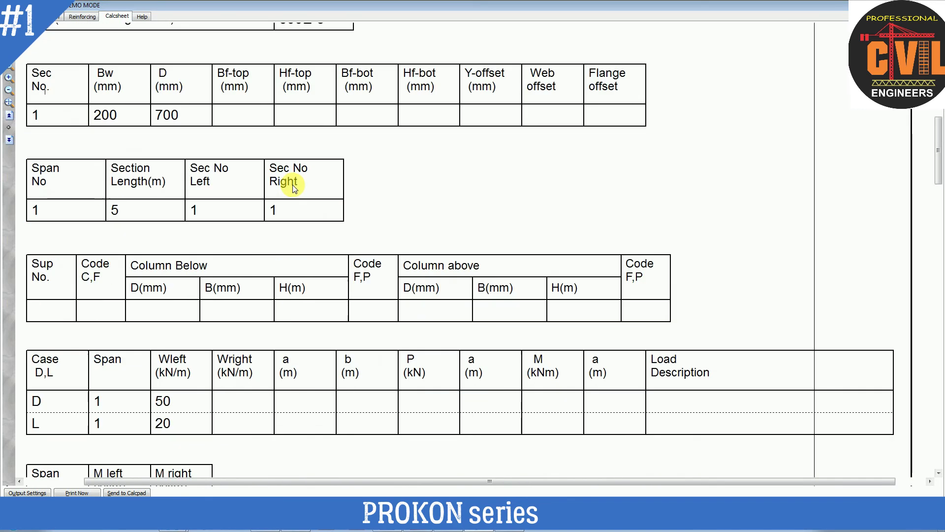
pyautogui.scroll(8, 295, 186)
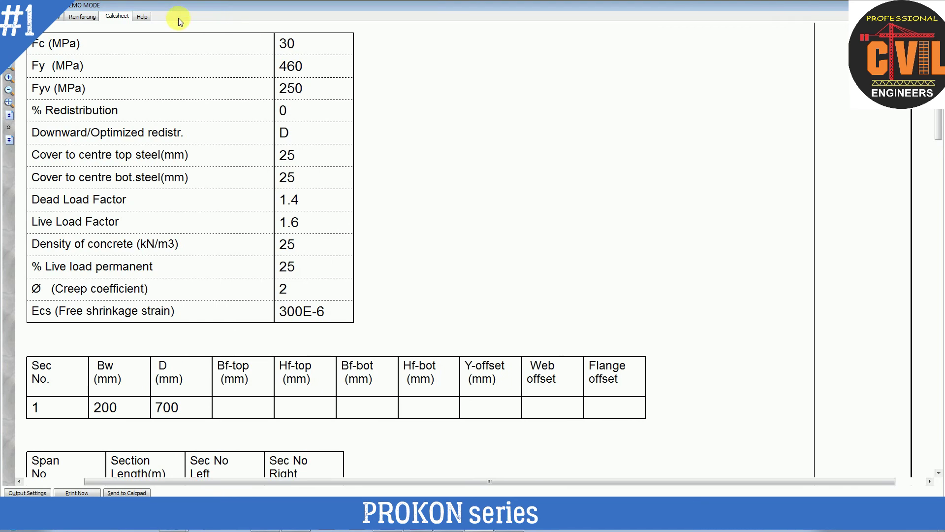
pyautogui.scroll(-3, 287, 161)
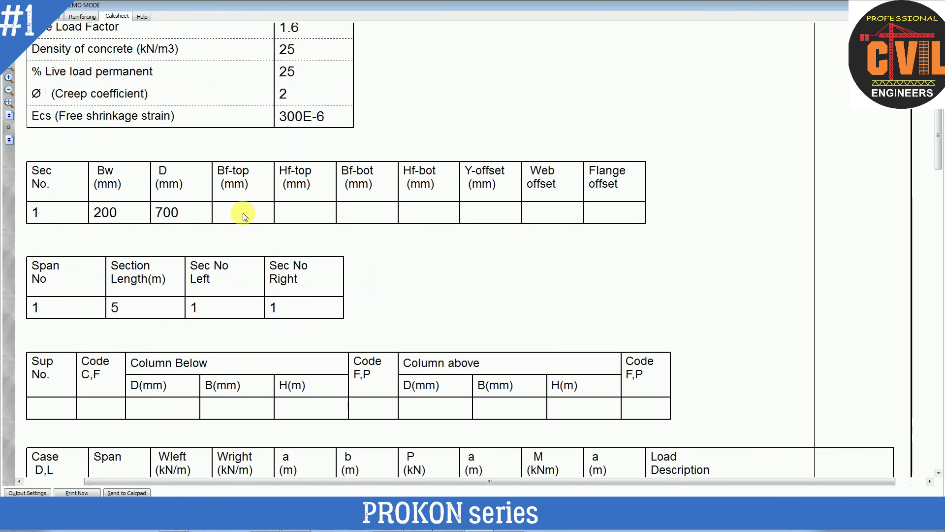
pyautogui.scroll(-2, 285, 254)
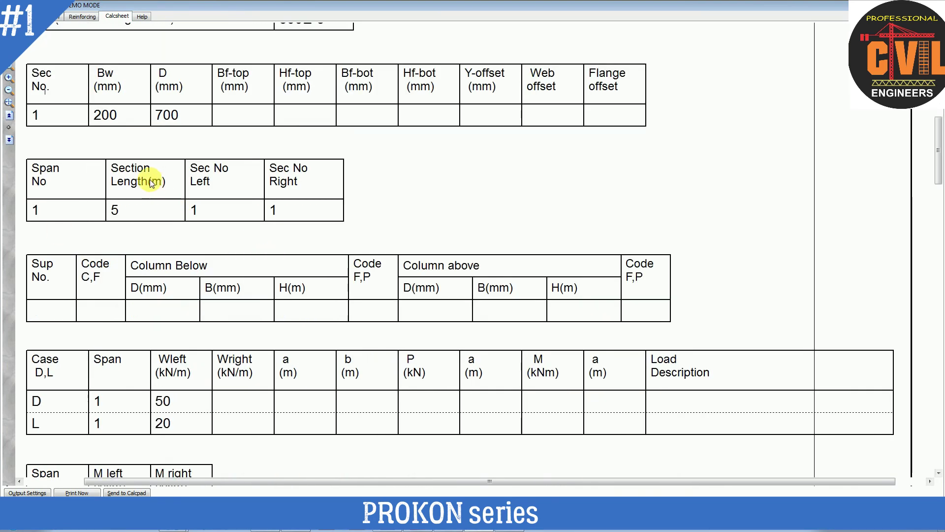
pyautogui.scroll(-5, 118, 285)
pyautogui.scroll(-8, 168, 261)
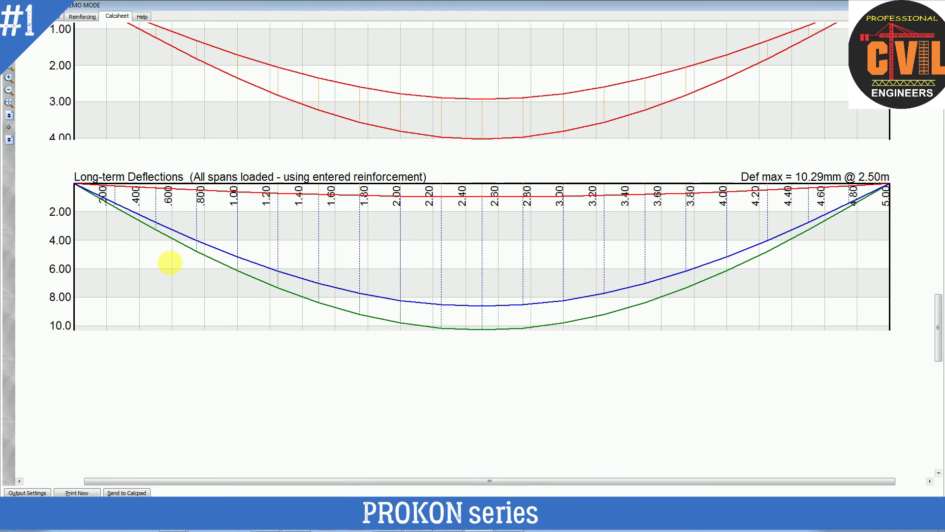